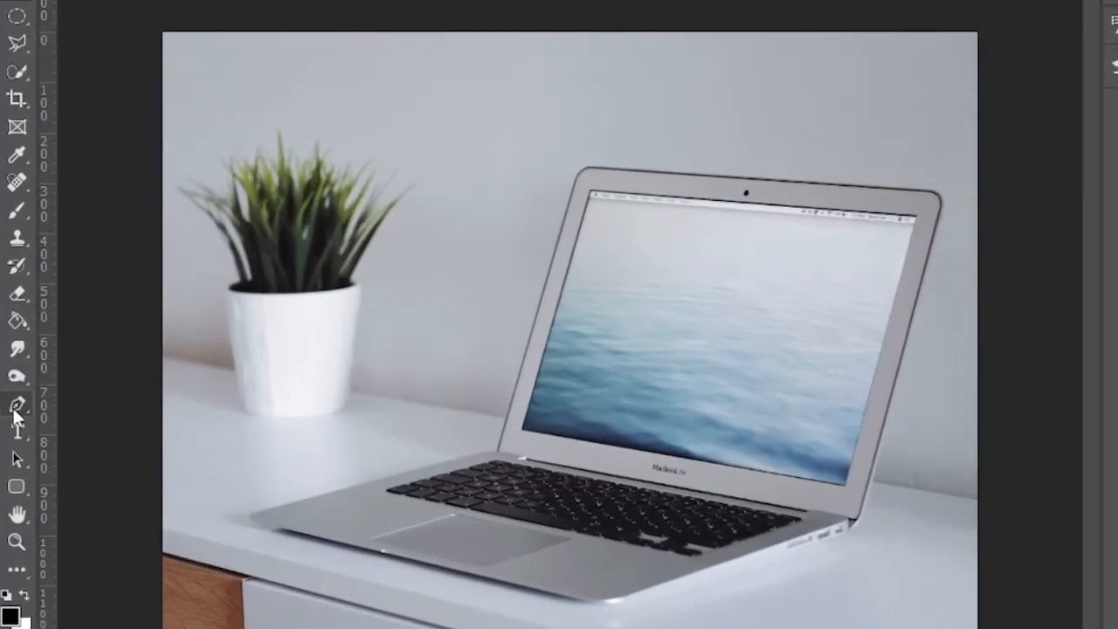
Trace the laptop's display with the Pen tool as a closed four-point path along the edges of the blue wallpaper.
{"action": "right_click", "coordinate": [14, 414]}
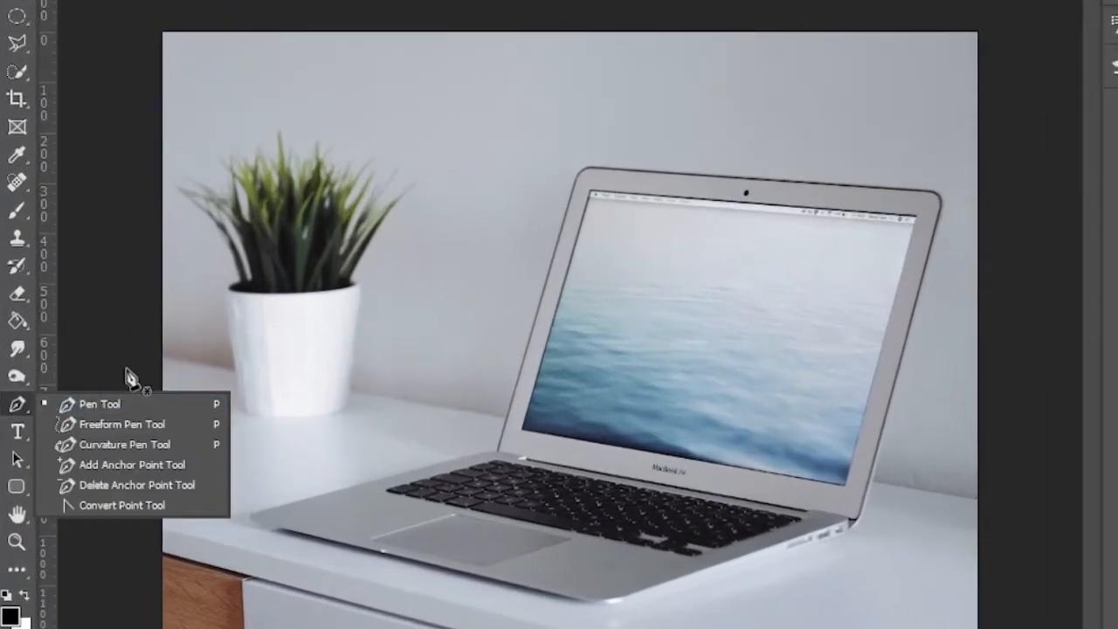
{"action": "left_click", "coordinate": [149, 404]}
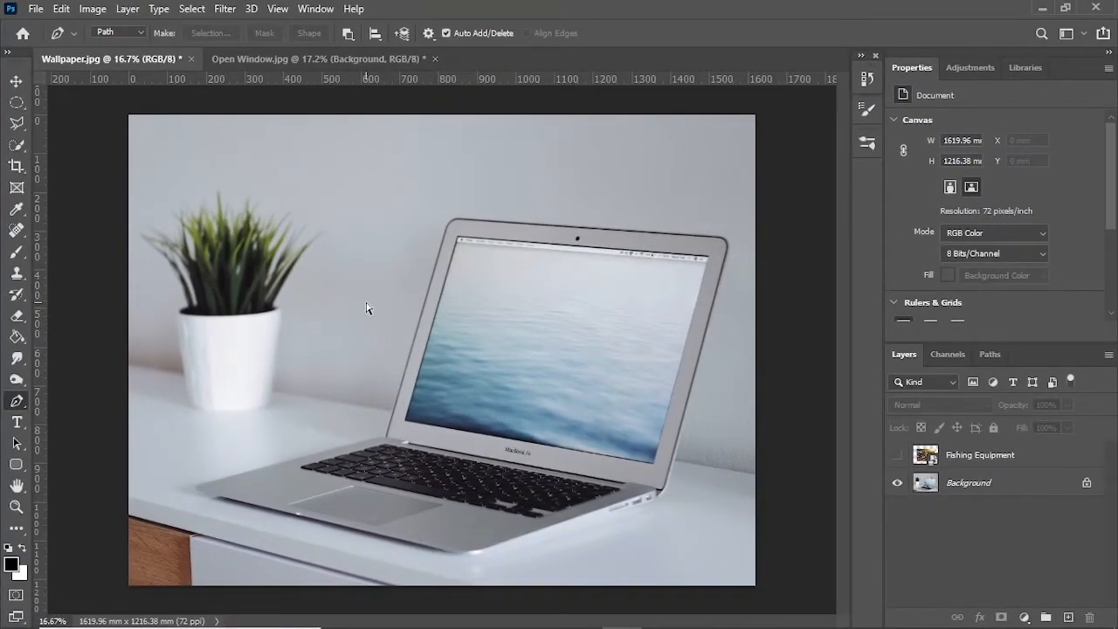
{"action": "key", "text": "ctrl+plus"}
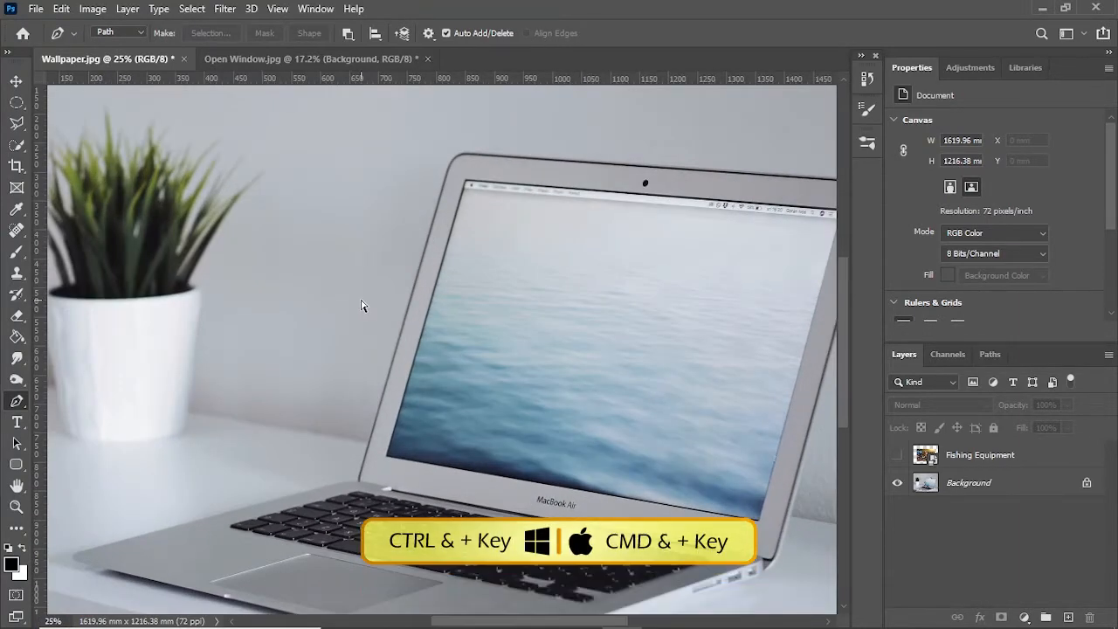
{"action": "key", "text": "ctrl+plus"}
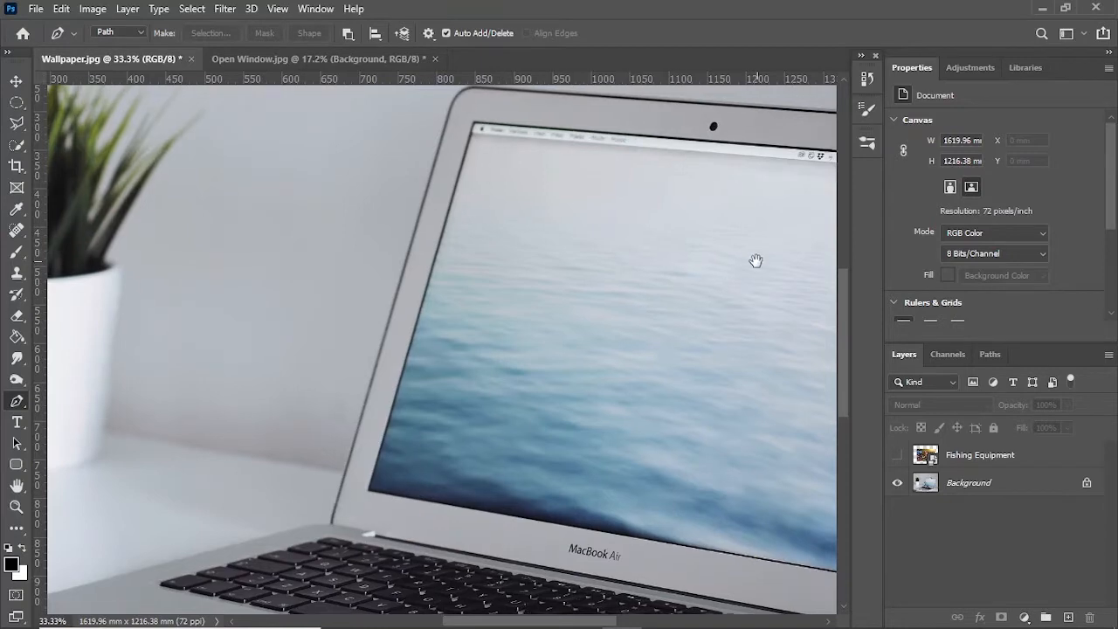
{"action": "left_click_drag", "start_coordinate": [754, 260], "coordinate": [532, 289]}
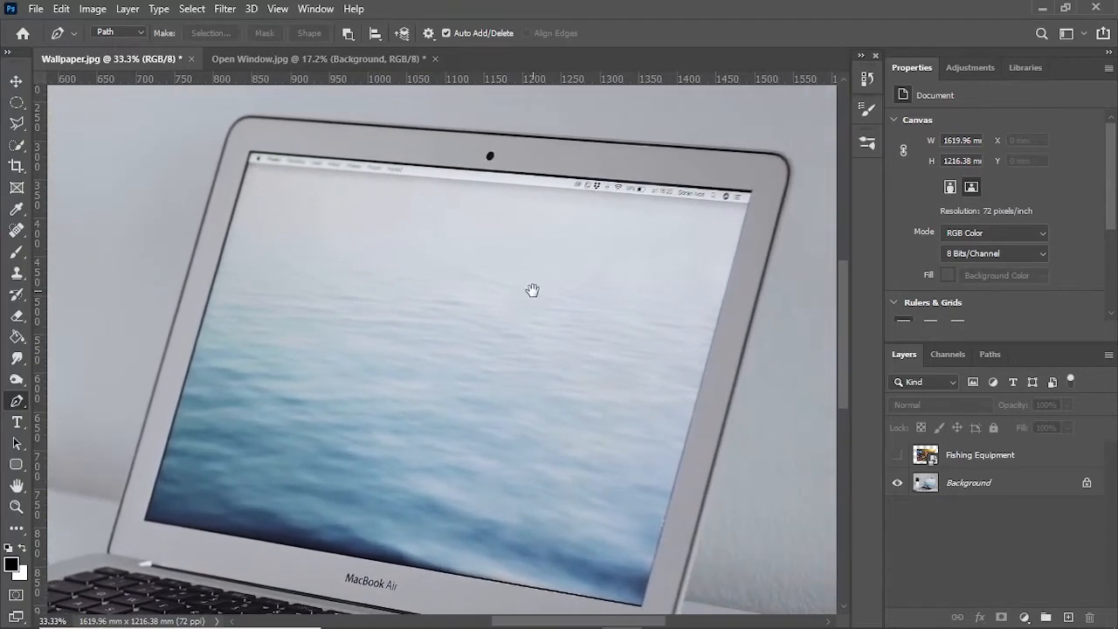
{"action": "left_click", "coordinate": [252, 155]}
{"action": "left_click", "coordinate": [749, 193]}
{"action": "scroll", "coordinate": [648, 599], "scroll_direction": "down", "scroll_amount": 1}
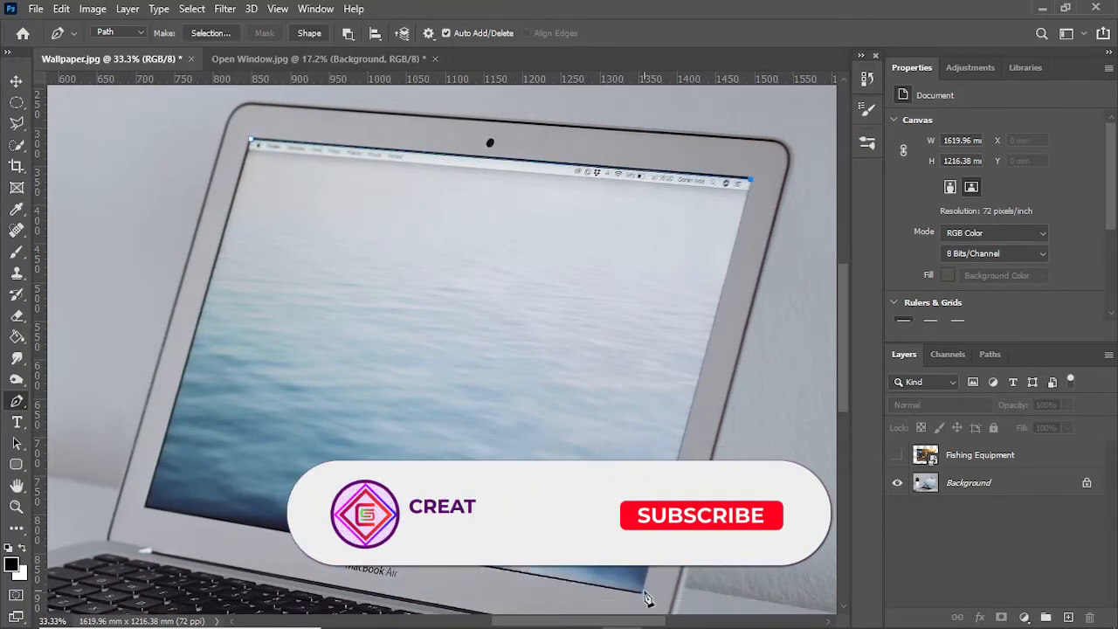
{"action": "left_click", "coordinate": [145, 508]}
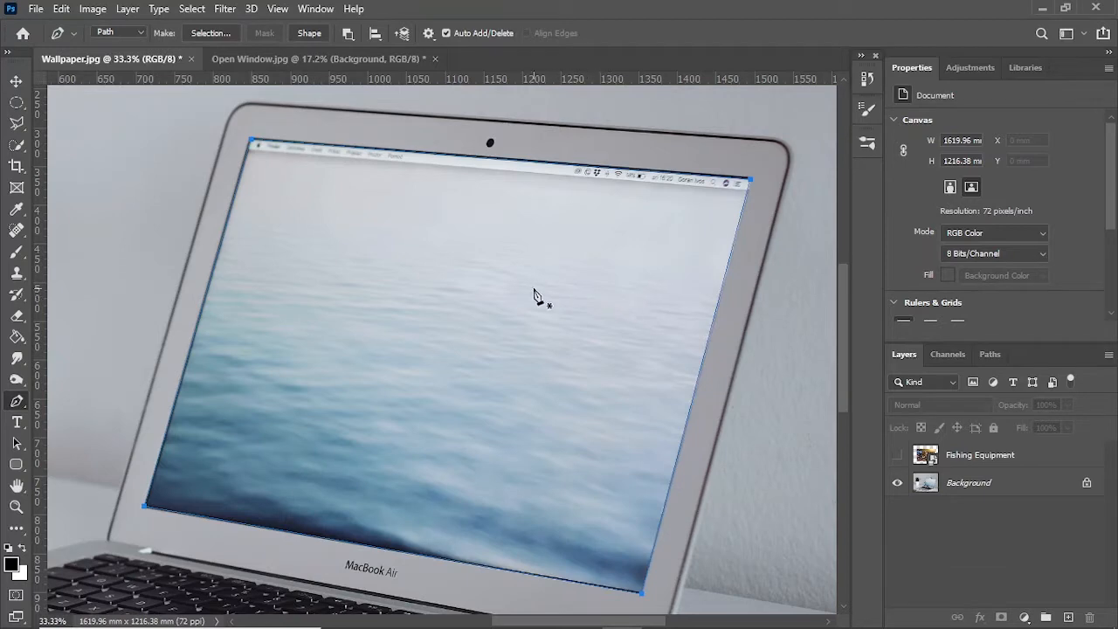
Turn the path into a new anti-aliased selection with 0 px feather and add a mask to the Background layer that hides the selected display area.
{"action": "right_click", "coordinate": [464, 287]}
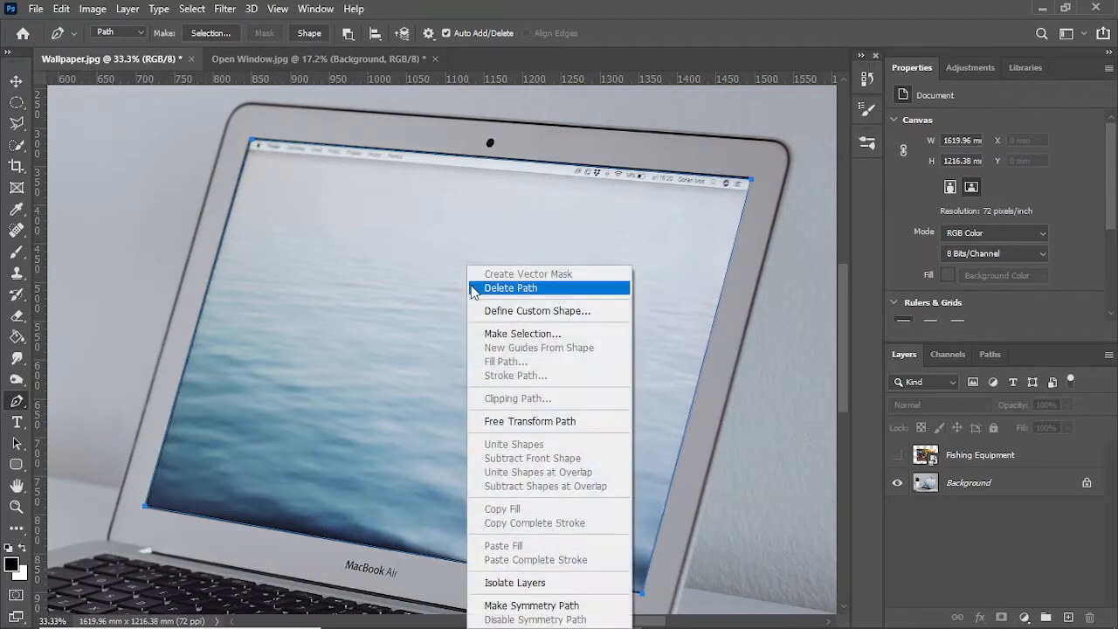
{"action": "left_click", "coordinate": [517, 336]}
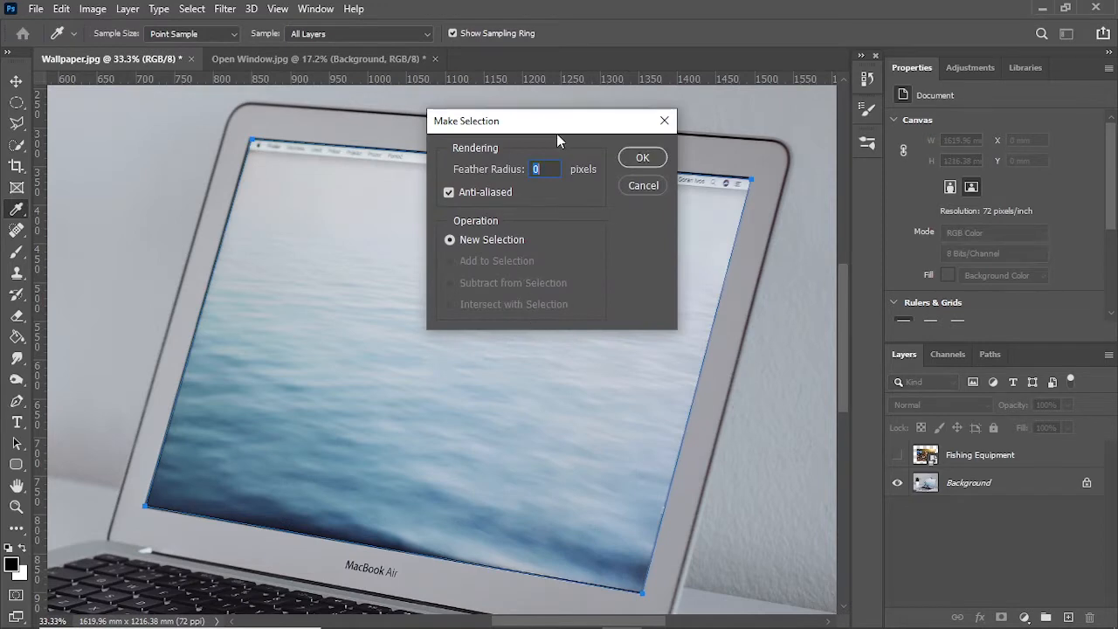
{"action": "left_click", "coordinate": [644, 161]}
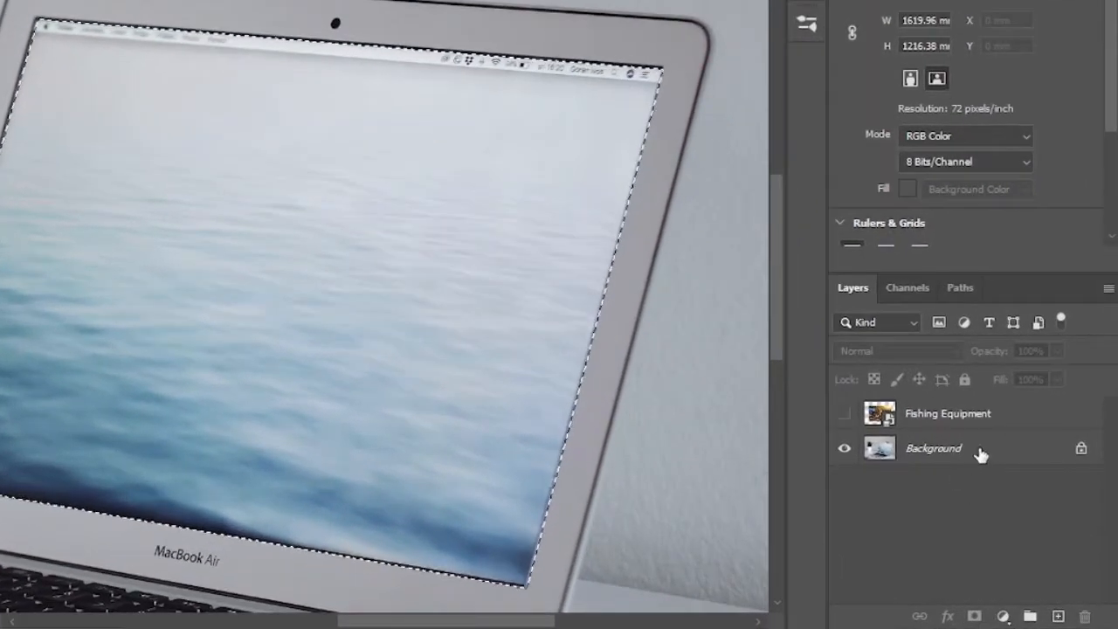
{"action": "left_click", "coordinate": [989, 452]}
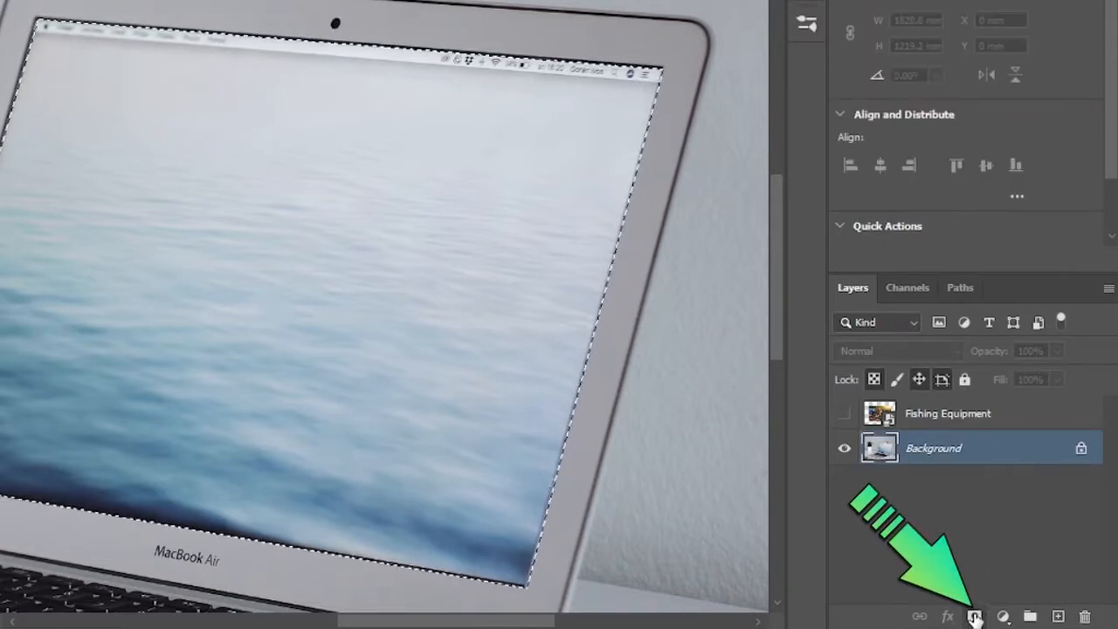
{"action": "left_click", "coordinate": [976, 618], "text": "alt"}
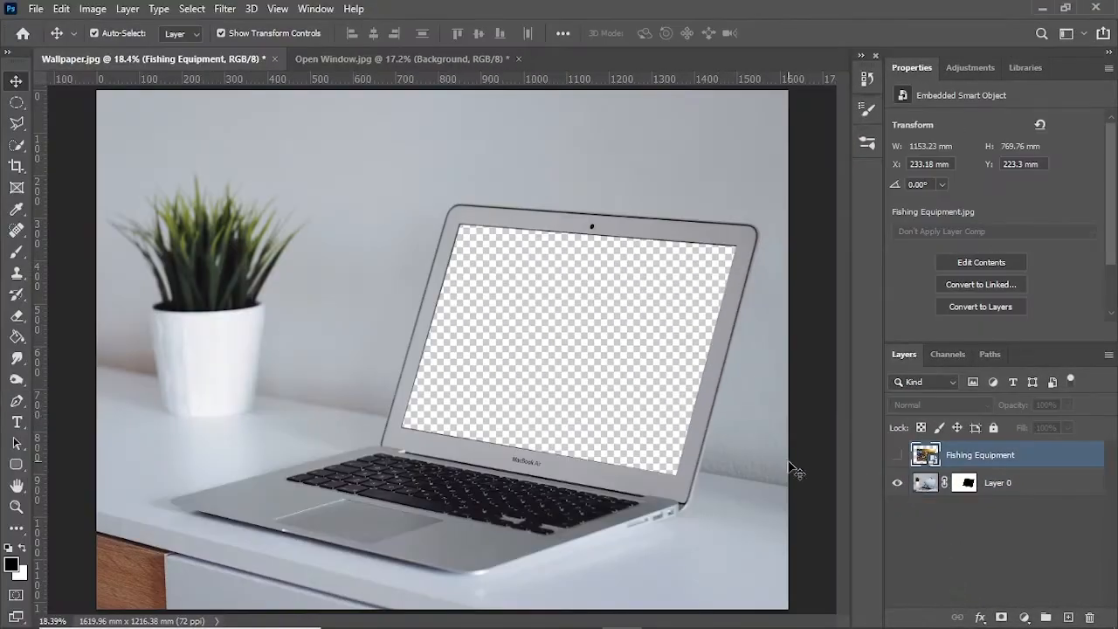
Show the Fishing Equipment layer and reposition its picture slightly over the laptop.
{"action": "left_click", "coordinate": [898, 455]}
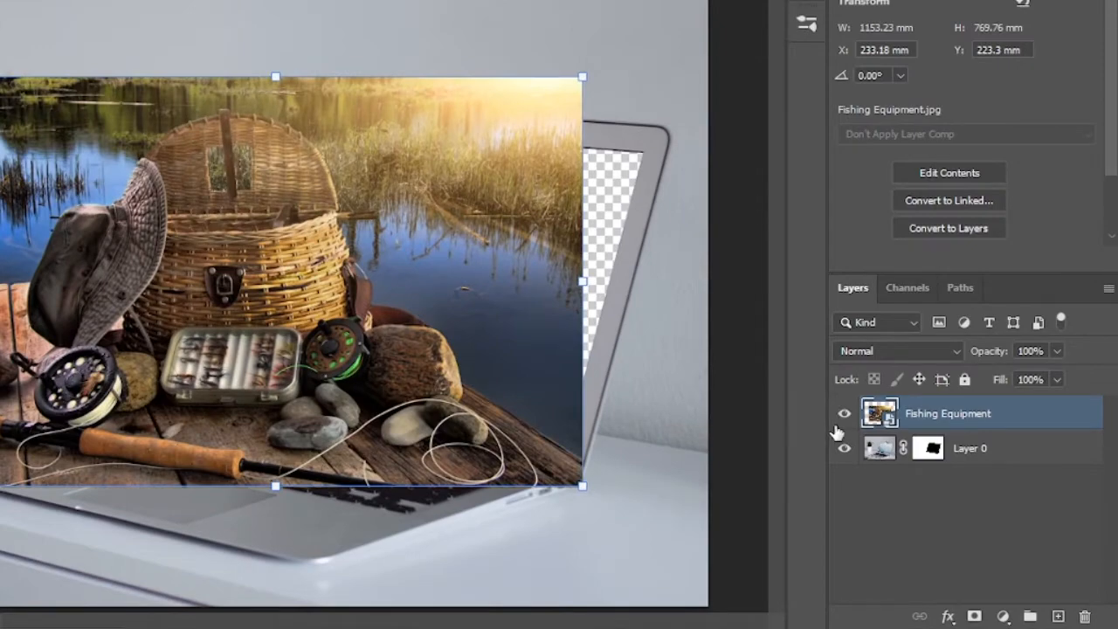
{"action": "left_click_drag", "start_coordinate": [307, 221], "coordinate": [302, 177]}
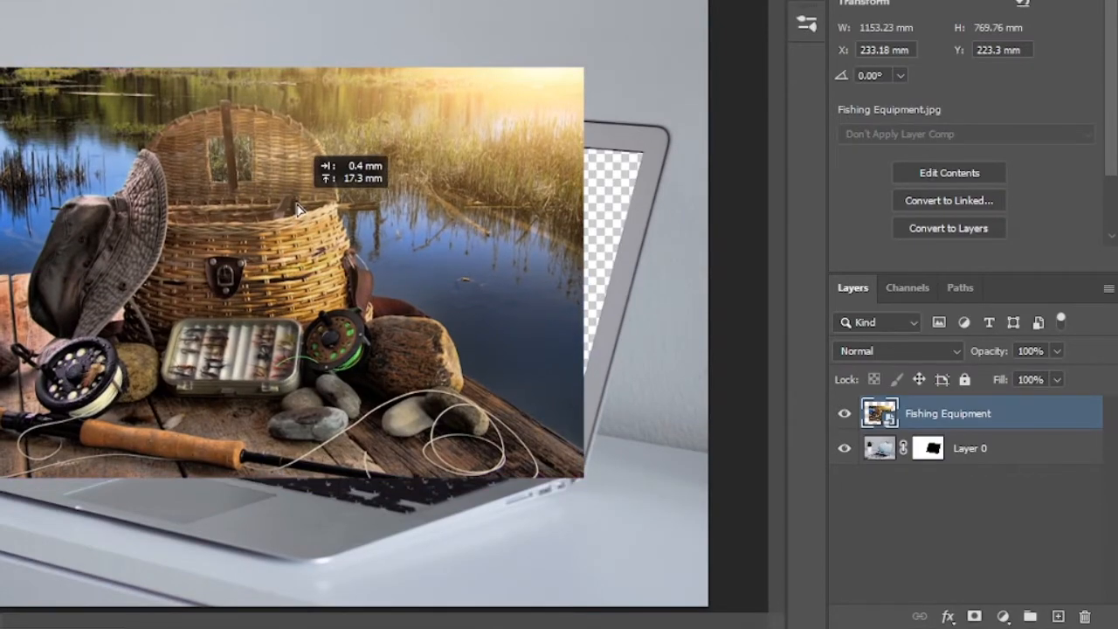
{"action": "left_click_drag", "start_coordinate": [465, 265], "coordinate": [457, 288]}
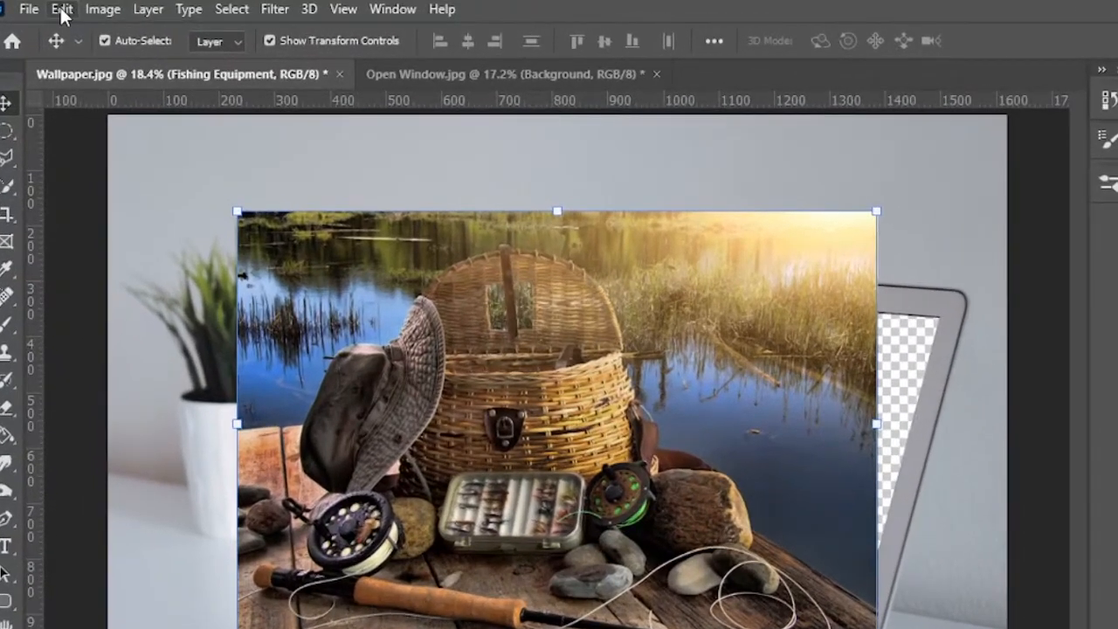
Free Transform the Fishing Equipment picture and stretch it to about 507% wide and 442% high.
{"action": "left_click", "coordinate": [61, 9]}
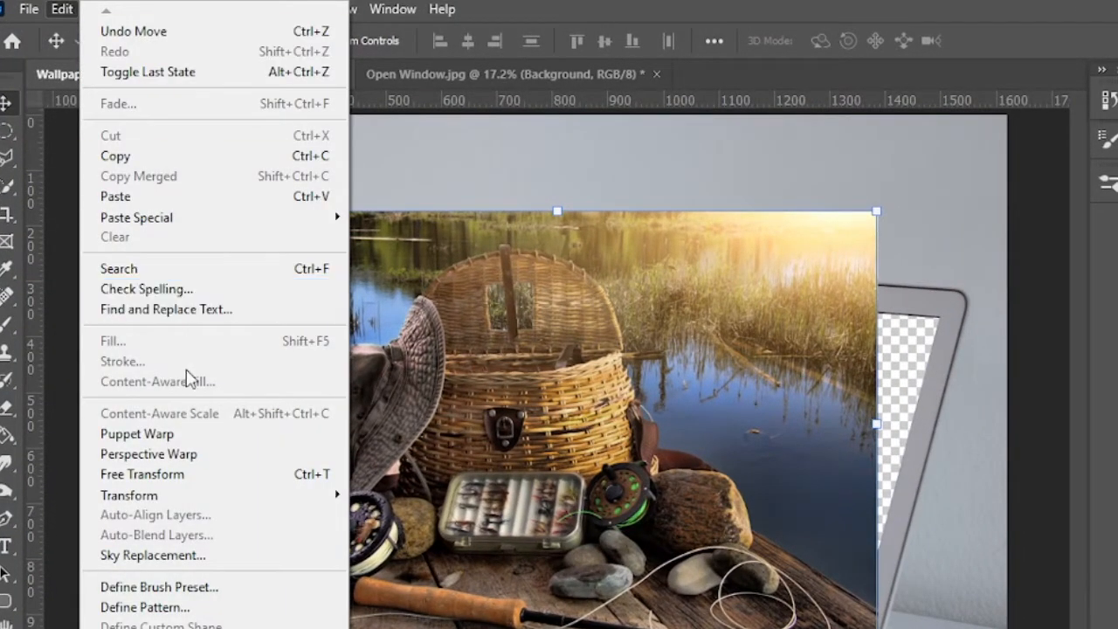
{"action": "mouse_move", "coordinate": [219, 499]}
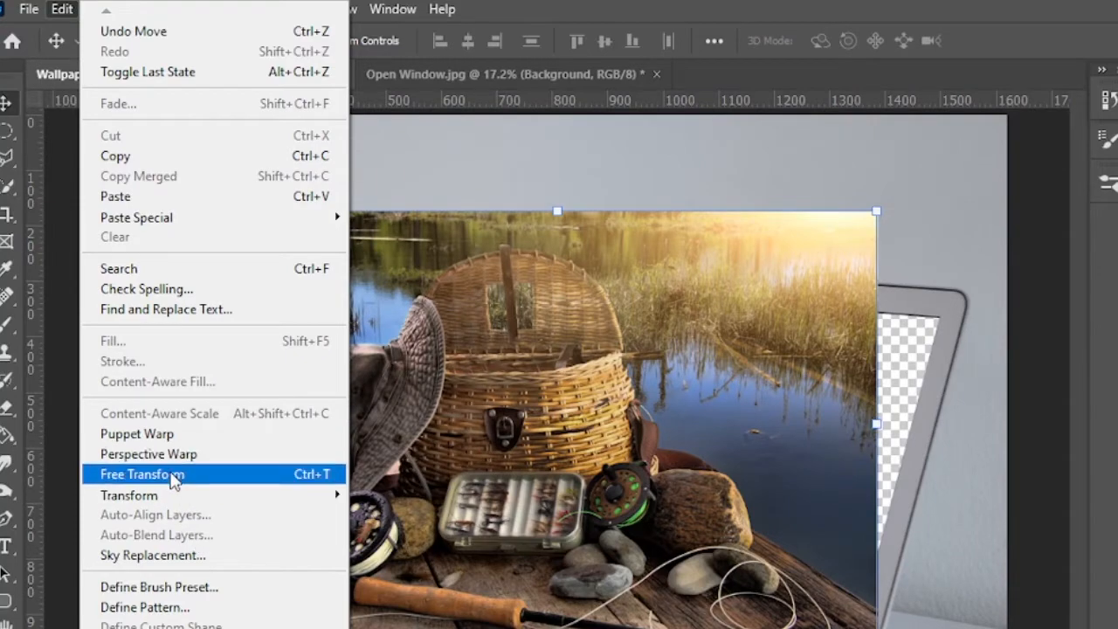
{"action": "left_click", "coordinate": [177, 475]}
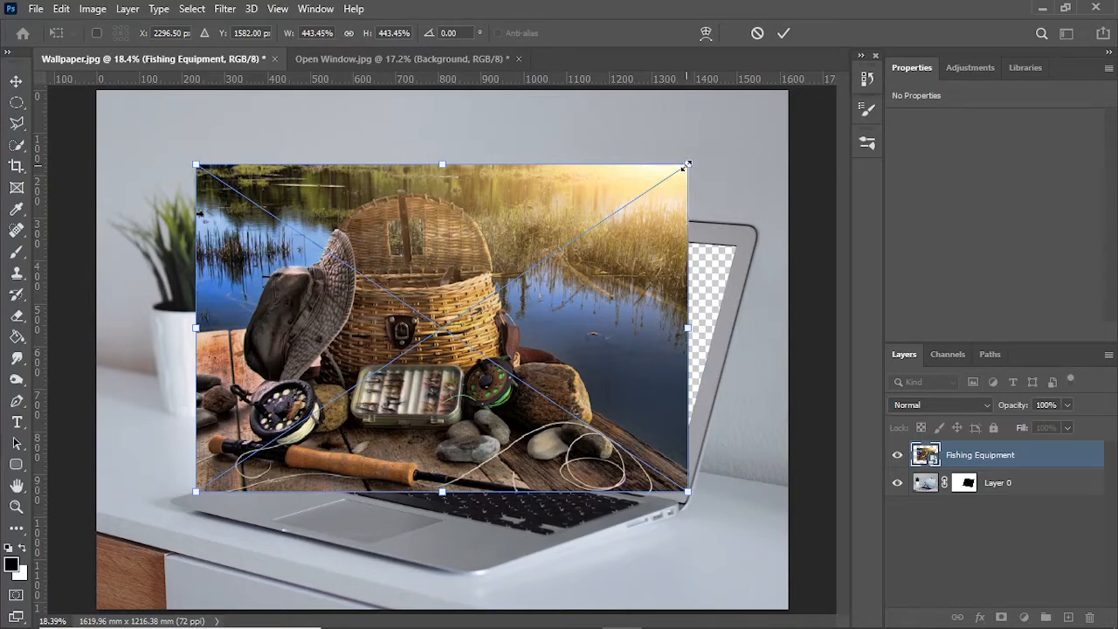
{"action": "left_click_drag", "start_coordinate": [687, 164], "coordinate": [749, 162]}
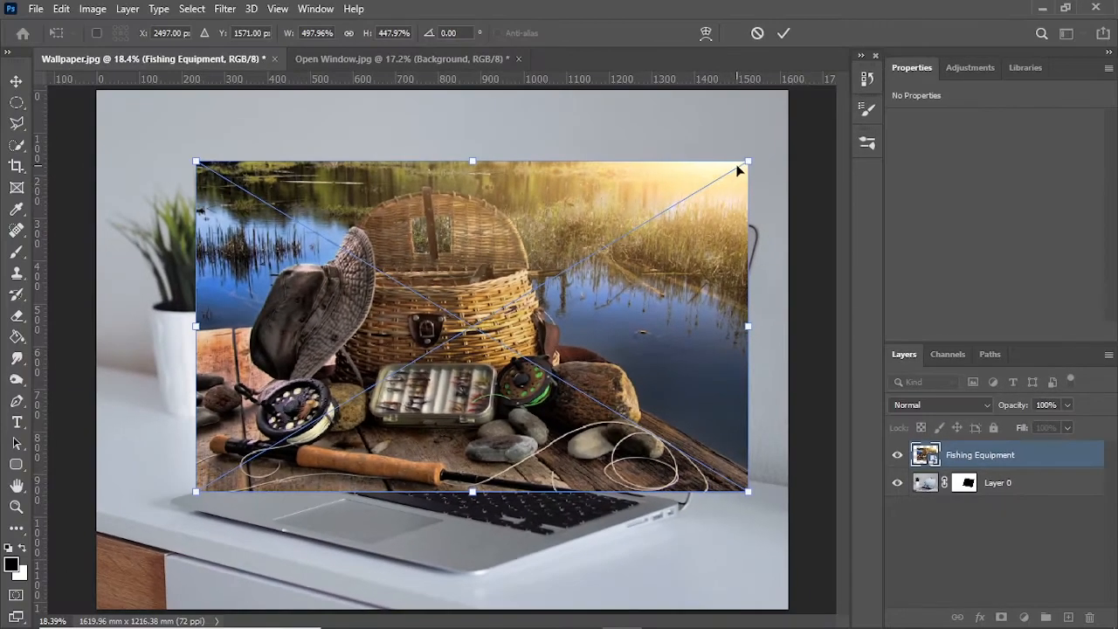
{"action": "mouse_move", "coordinate": [738, 172]}
{"action": "left_mouse_down"}
{"action": "mouse_move", "coordinate": [742, 131]}
{"action": "mouse_move", "coordinate": [773, 166]}
{"action": "mouse_move", "coordinate": [750, 170]}
{"action": "left_mouse_up"}
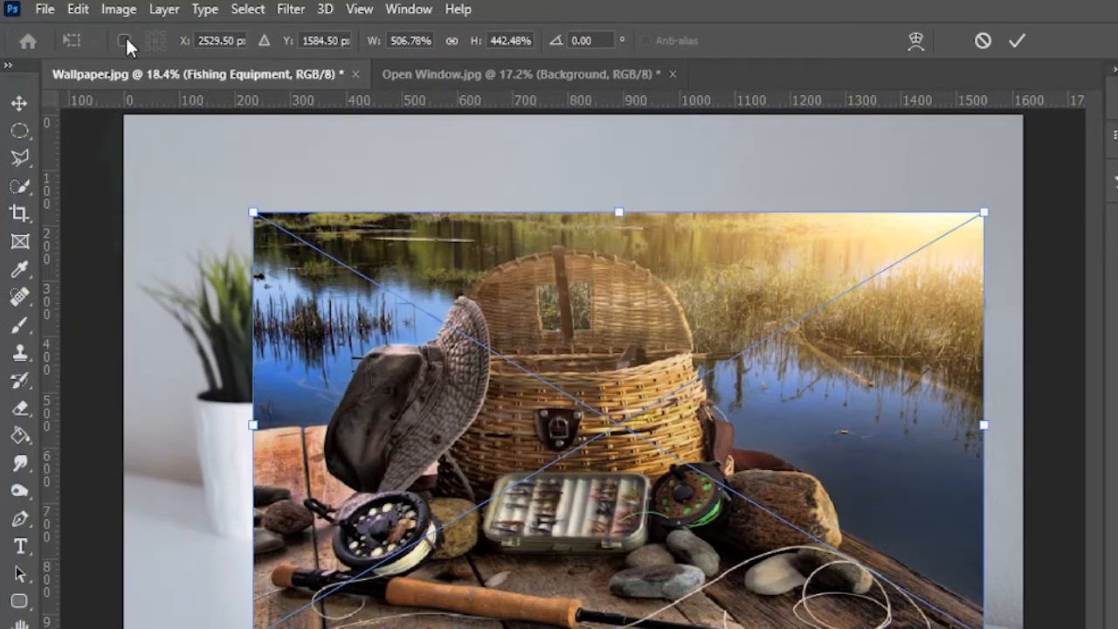
Turn on the transform's reference point, try rotating the picture about its centre by about -40°, and undo the rotation.
{"action": "left_click", "coordinate": [126, 40]}
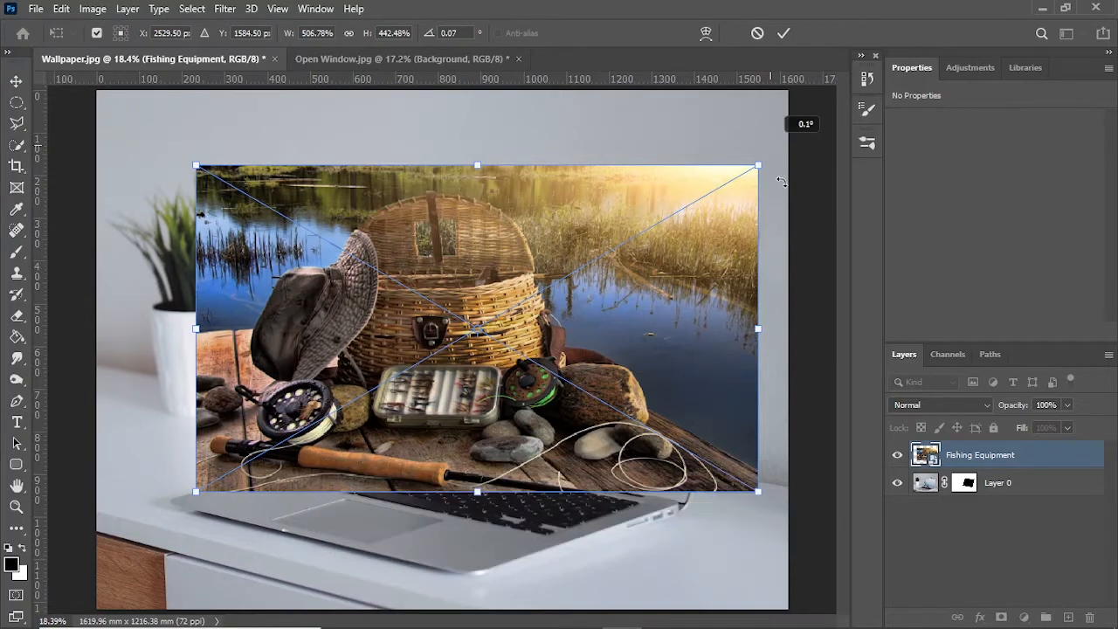
{"action": "left_click_drag", "start_coordinate": [780, 159], "coordinate": [503, 126]}
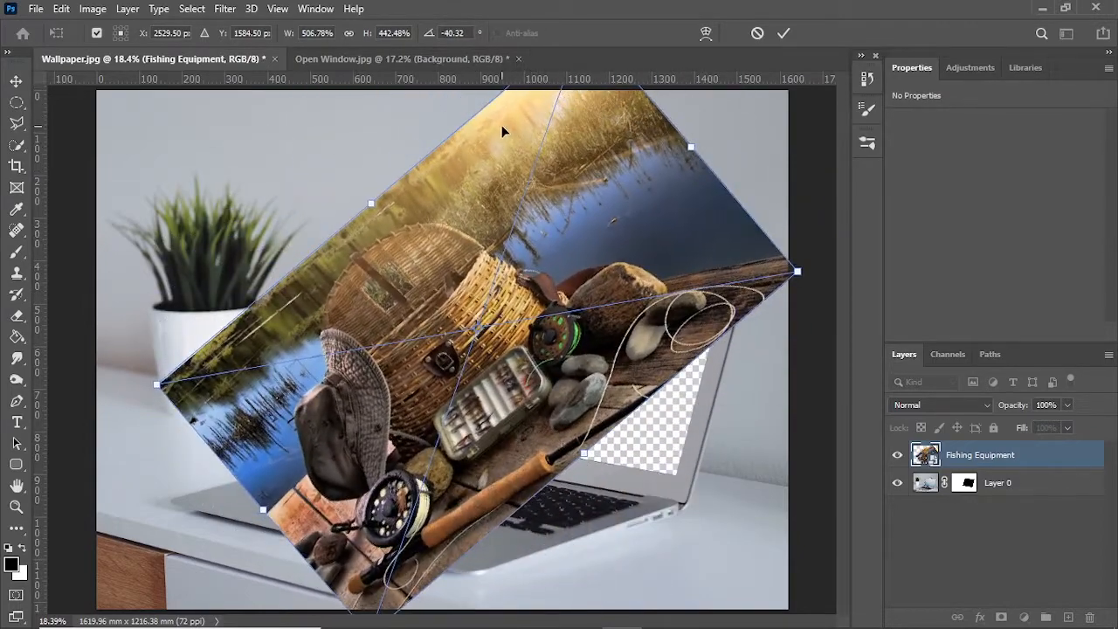
{"action": "key", "text": "ctrl+z"}
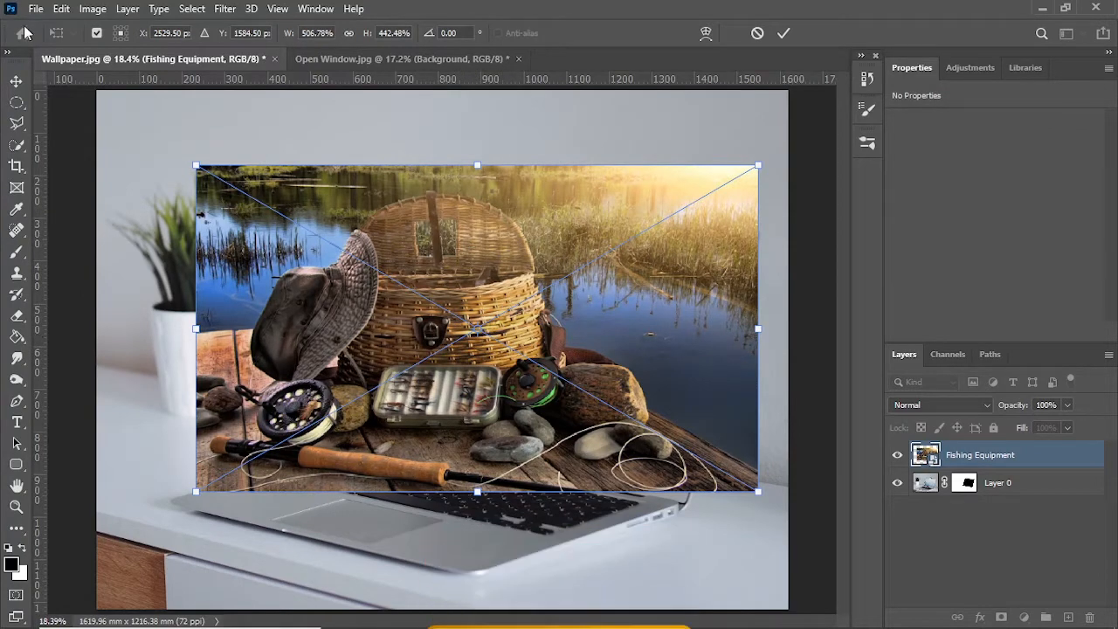
Set the reference point to the picture's upper-left corner and rotate the picture around it to about 1.86°.
{"action": "left_click", "coordinate": [115, 32]}
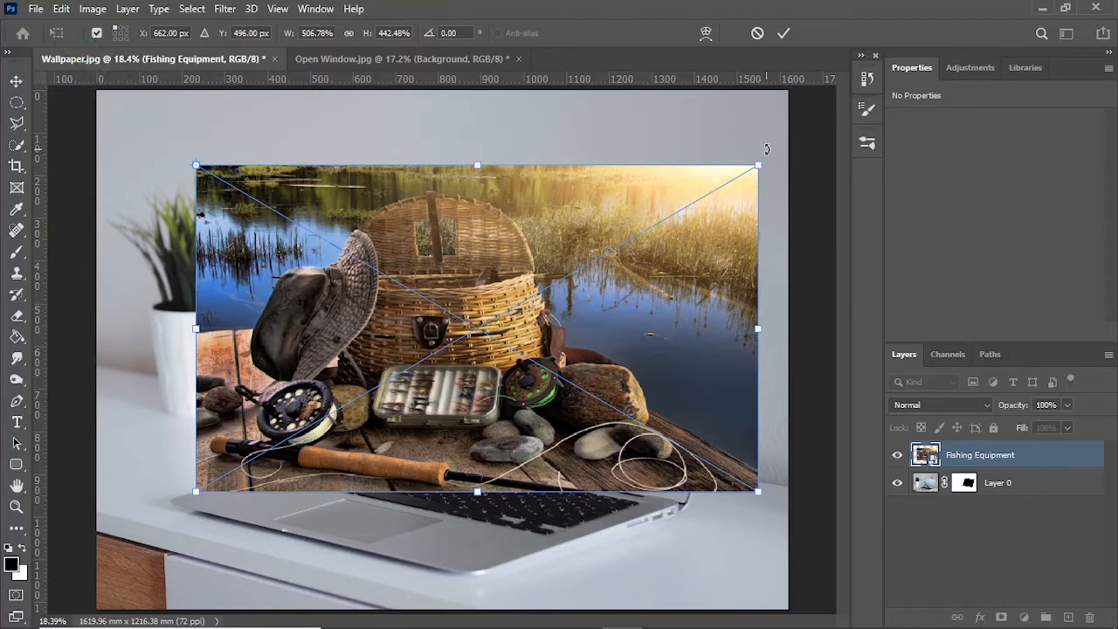
{"action": "left_click_drag", "start_coordinate": [766, 149], "coordinate": [787, 165]}
{"action": "left_click_drag", "start_coordinate": [796, 210], "coordinate": [659, 167]}
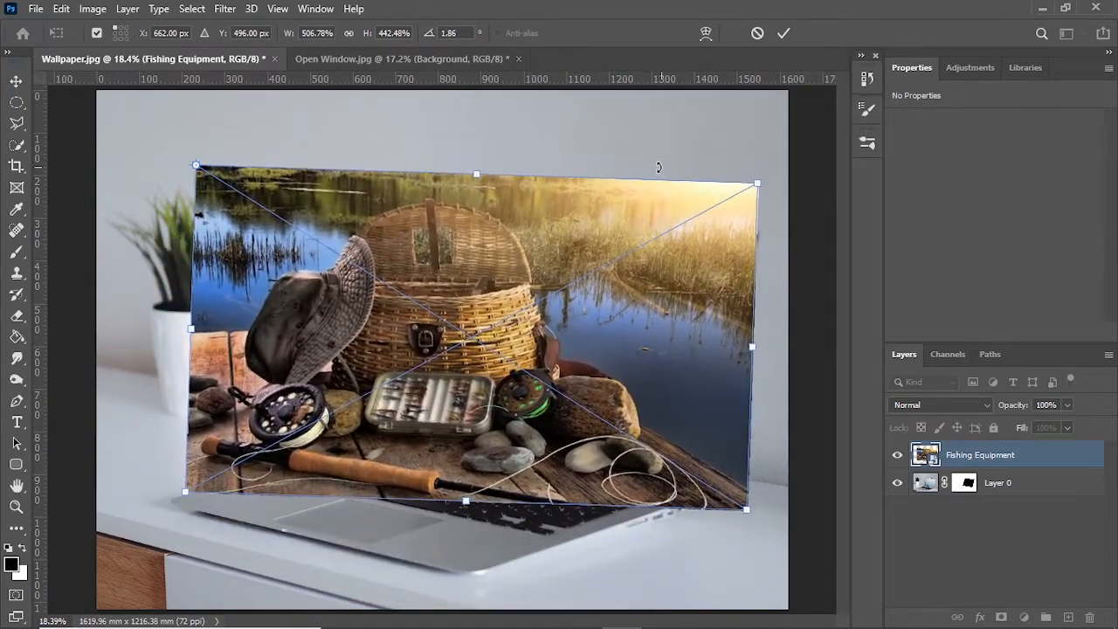
Set the reference point to the picture's lower-left corner, try rotating the picture around it, and undo that rotation.
{"action": "left_click", "coordinate": [114, 40]}
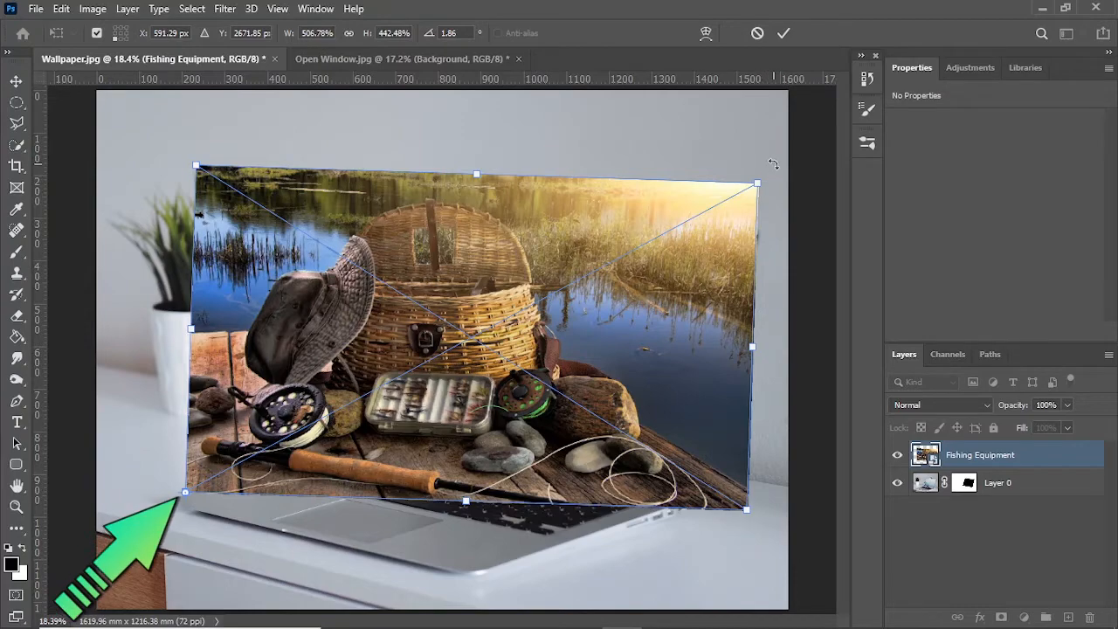
{"action": "left_click_drag", "start_coordinate": [774, 167], "coordinate": [651, 104]}
{"action": "left_click_drag", "start_coordinate": [575, 95], "coordinate": [671, 215]}
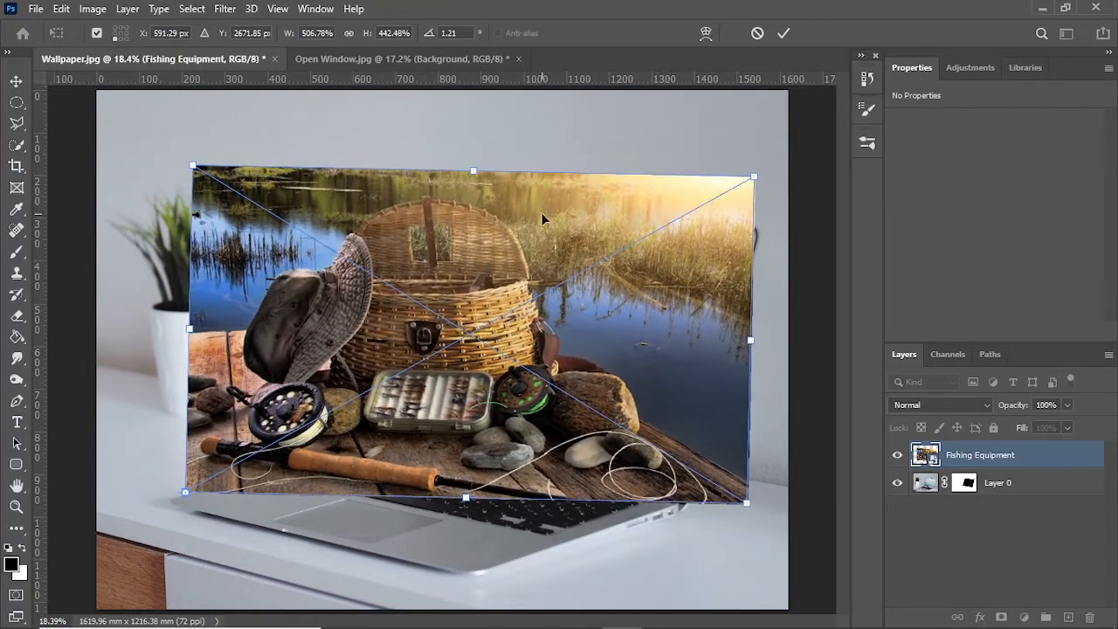
{"action": "key", "text": "ctrl+z"}
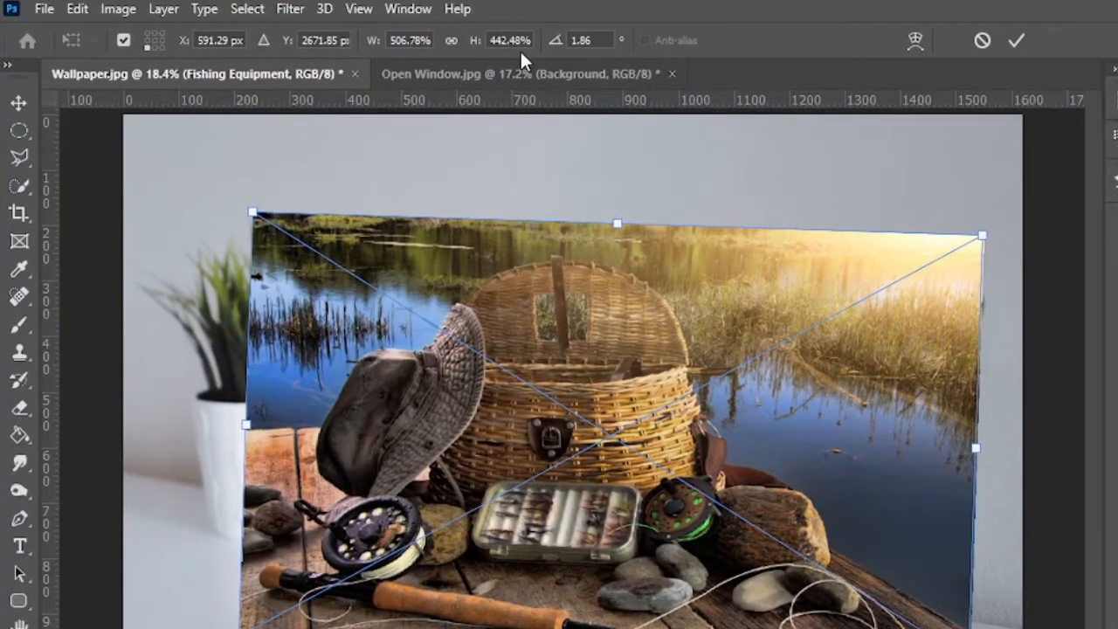
Set the picture's rotation angle to 0°.
{"action": "left_click", "coordinate": [597, 40]}
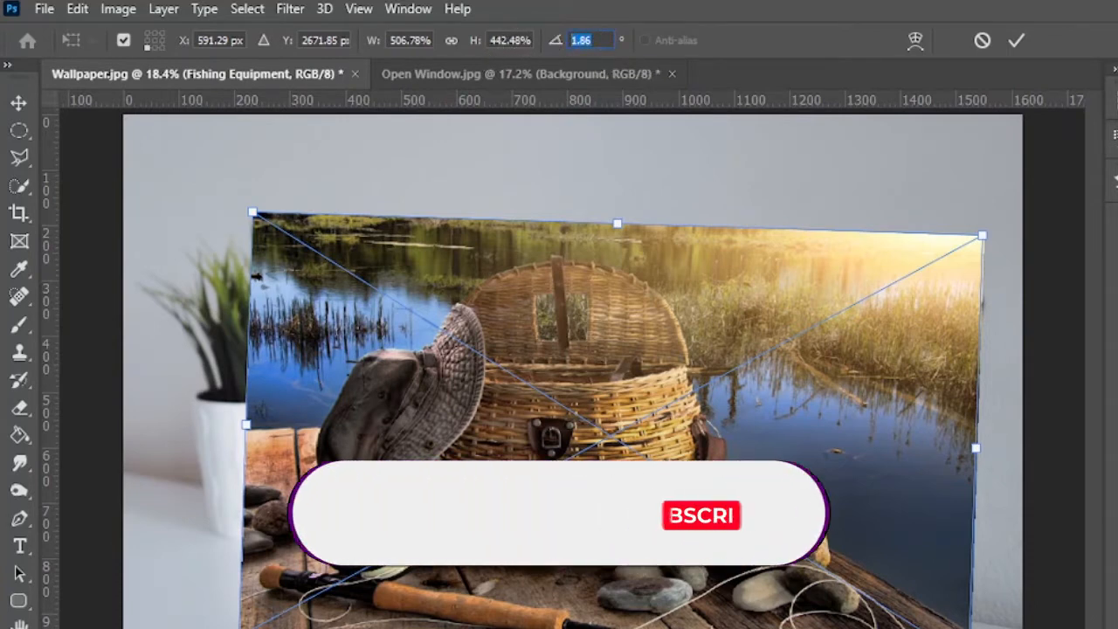
{"action": "type", "text": "0"}
{"action": "key", "text": "Return"}
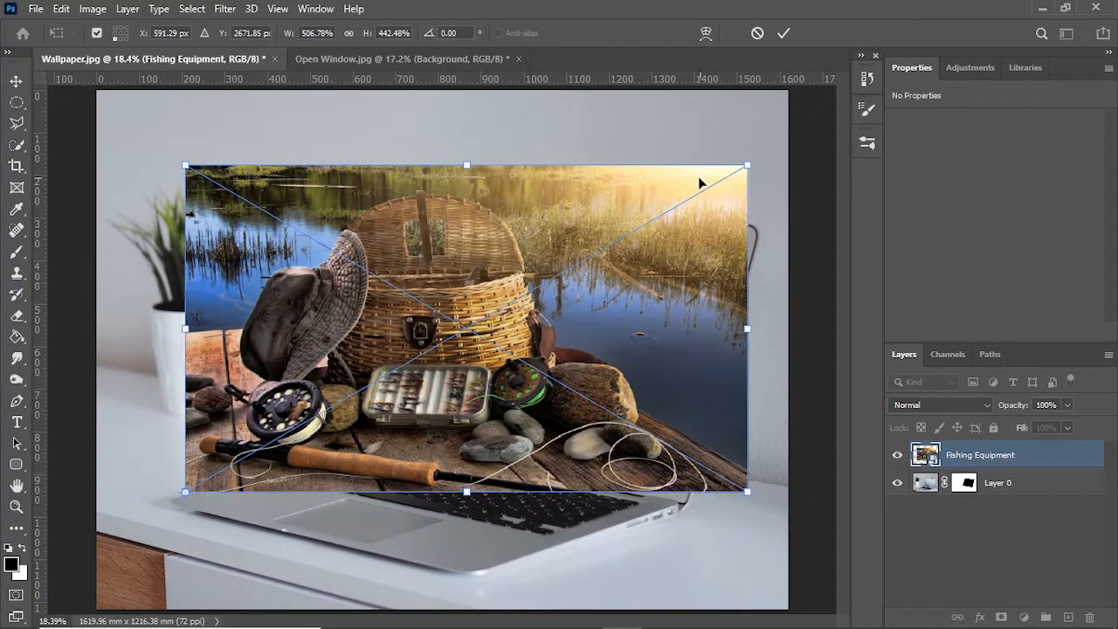
Use Scale to stretch the picture upward from its lower-left reference point to about 489% height.
{"action": "right_click", "coordinate": [637, 247]}
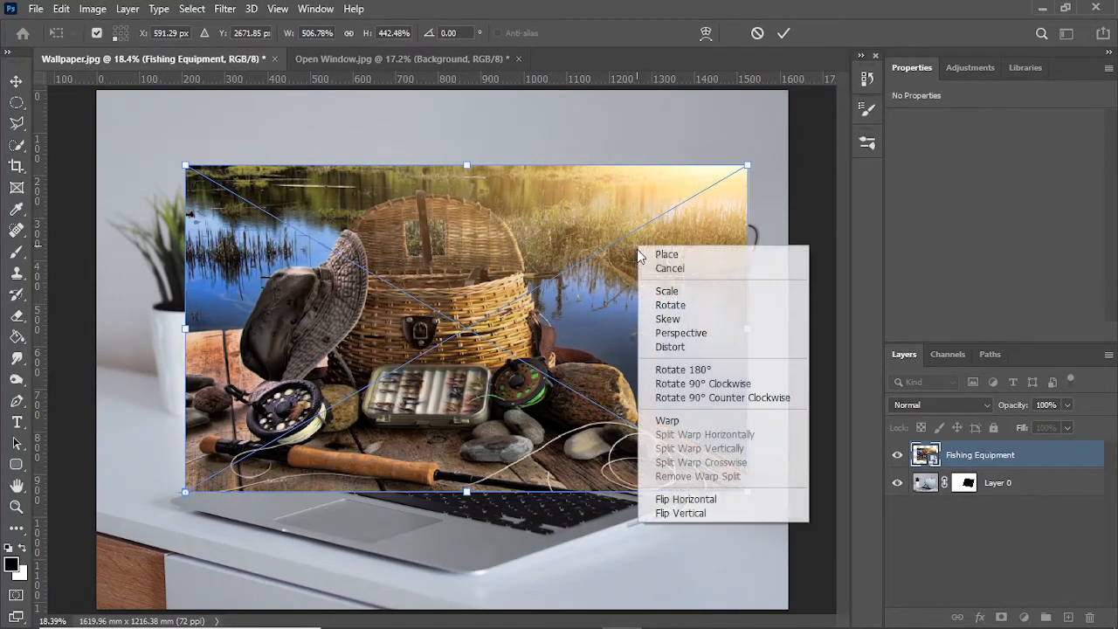
{"action": "left_click", "coordinate": [681, 294]}
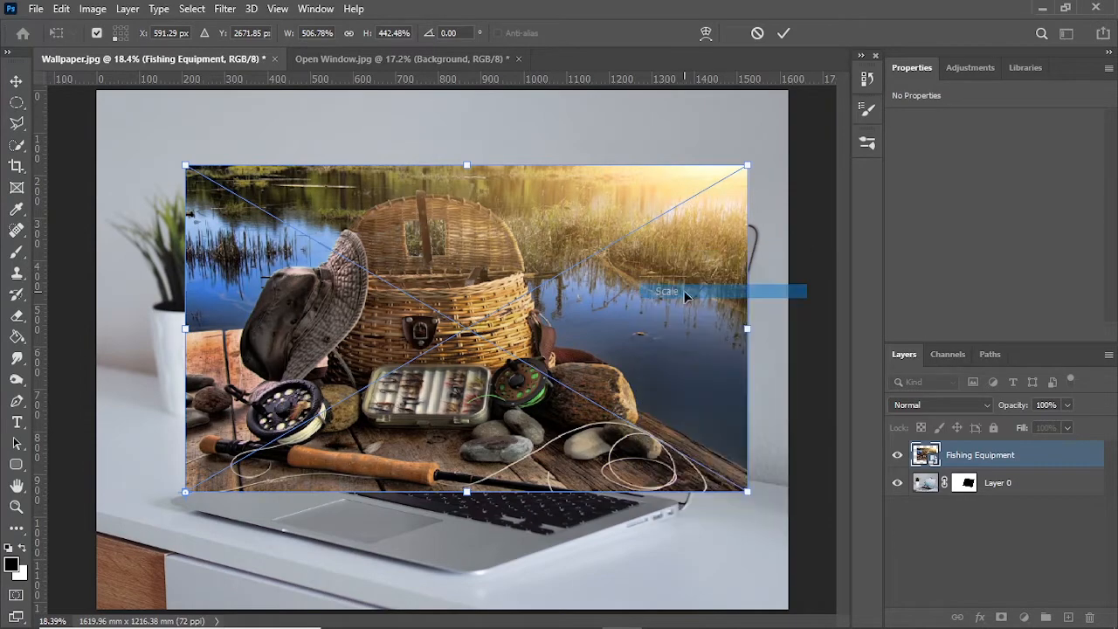
{"action": "left_click_drag", "start_coordinate": [749, 163], "coordinate": [743, 129]}
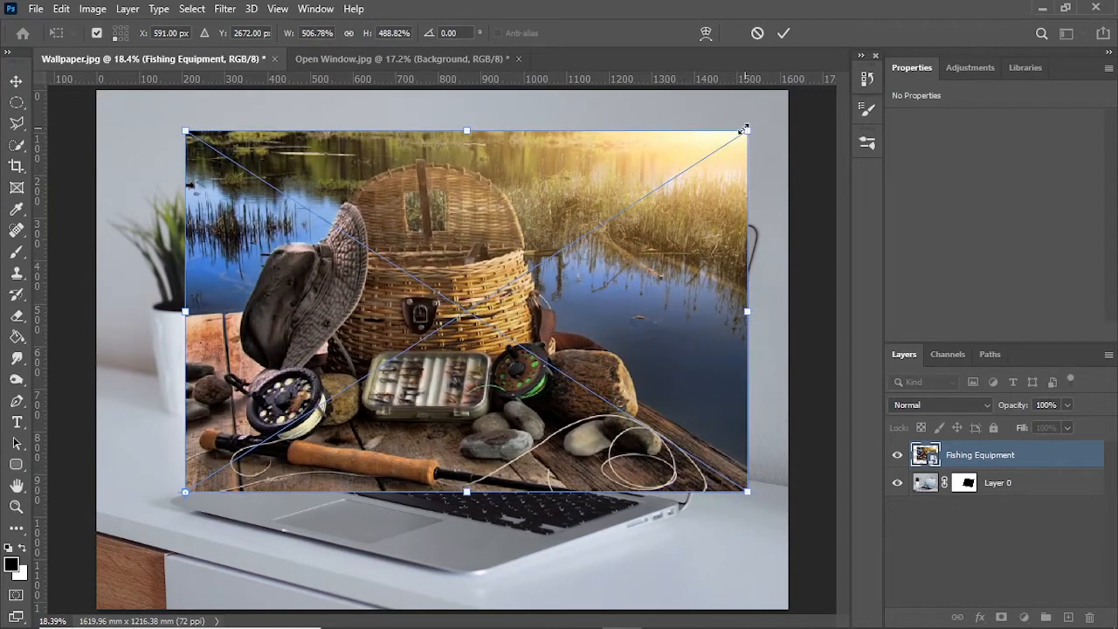
Scale the picture about its centre with linked width and height to about 366.59% and move it over the laptop's display.
{"action": "left_click", "coordinate": [120, 35]}
{"action": "left_click", "coordinate": [348, 33]}
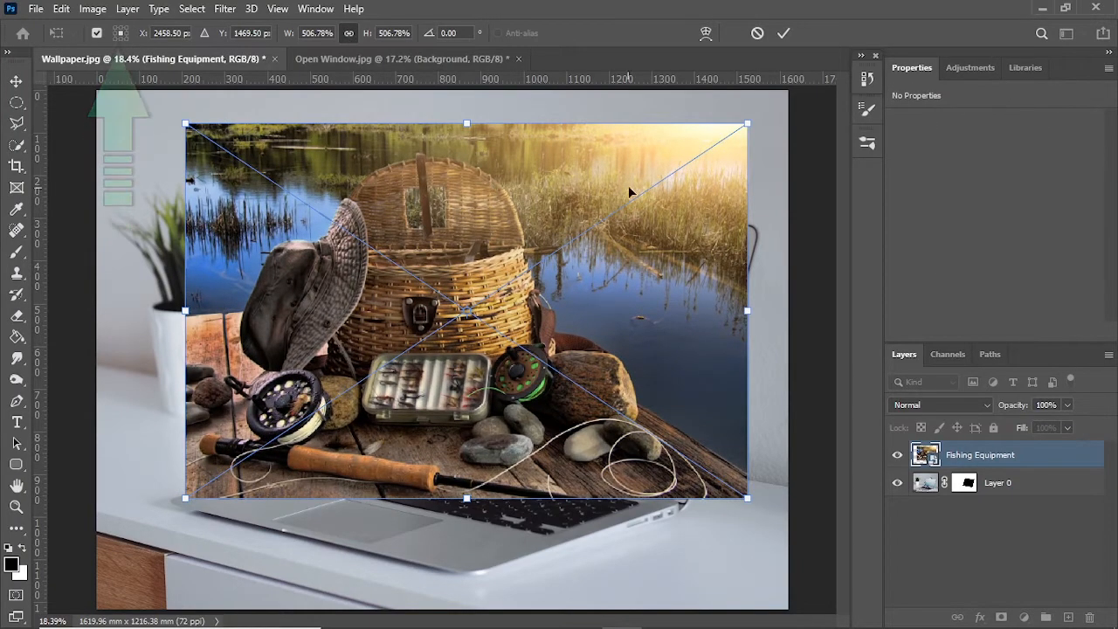
{"action": "left_click_drag", "start_coordinate": [743, 126], "coordinate": [591, 228]}
{"action": "left_click_drag", "start_coordinate": [410, 283], "coordinate": [572, 270]}
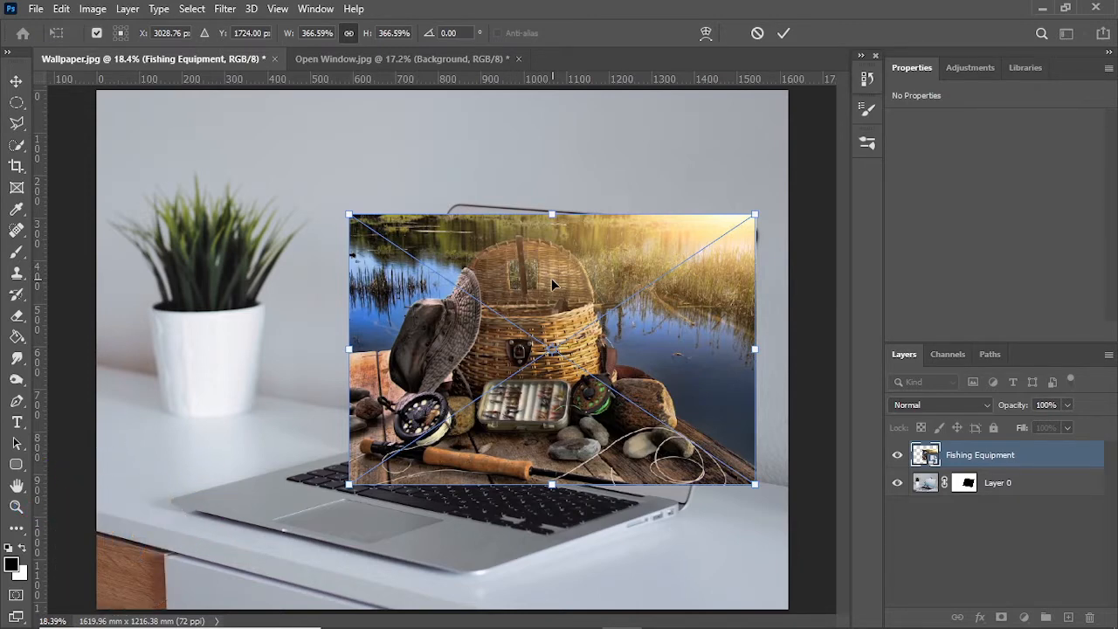
Try rotating the picture about its centre by about -2.3° with Rotate, and undo that rotation.
{"action": "right_click", "coordinate": [551, 278]}
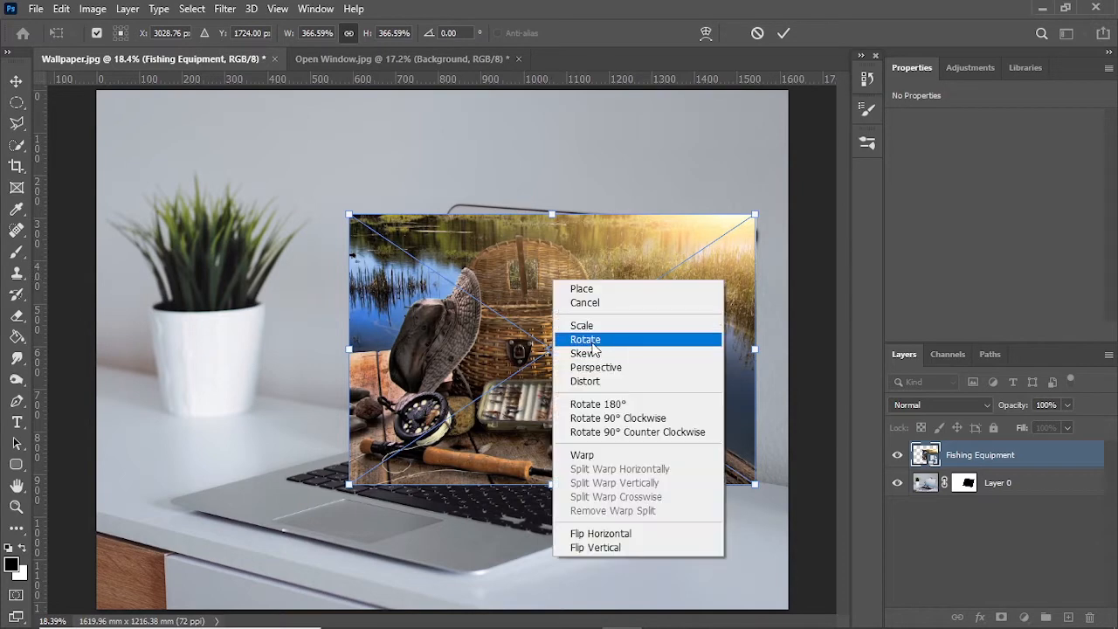
{"action": "left_click", "coordinate": [586, 339]}
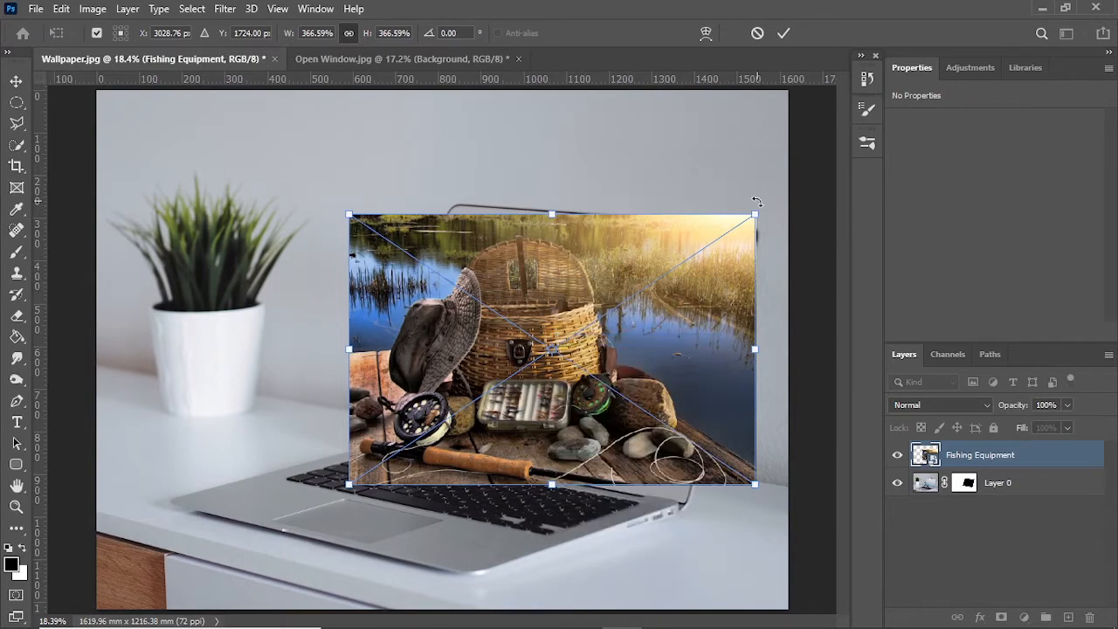
{"action": "mouse_move", "coordinate": [757, 200]}
{"action": "left_mouse_down"}
{"action": "mouse_move", "coordinate": [791, 318]}
{"action": "mouse_move", "coordinate": [753, 190]}
{"action": "left_mouse_up"}
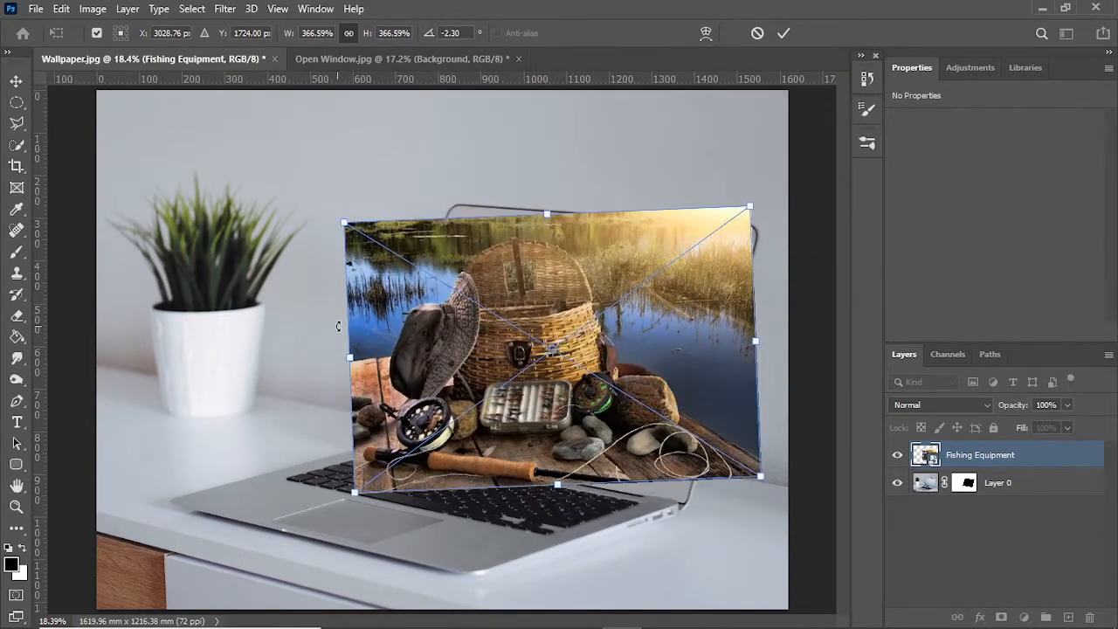
{"action": "key", "text": "ctrl+z"}
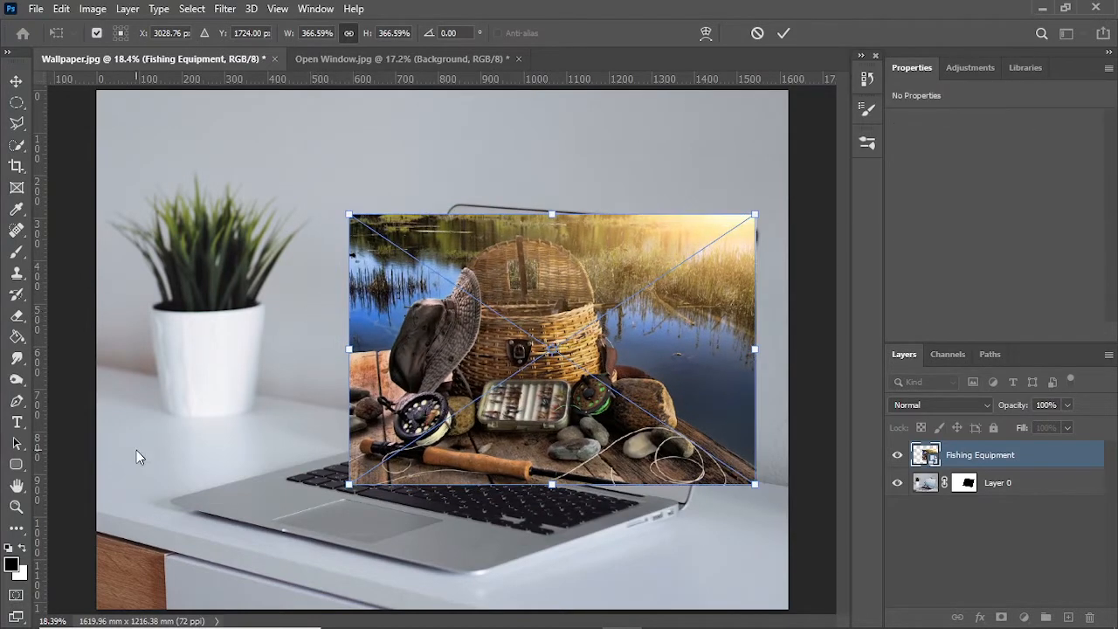
Skew the picture horizontally by about -4.1° by shifting its upper edge to the right.
{"action": "right_click", "coordinate": [703, 305]}
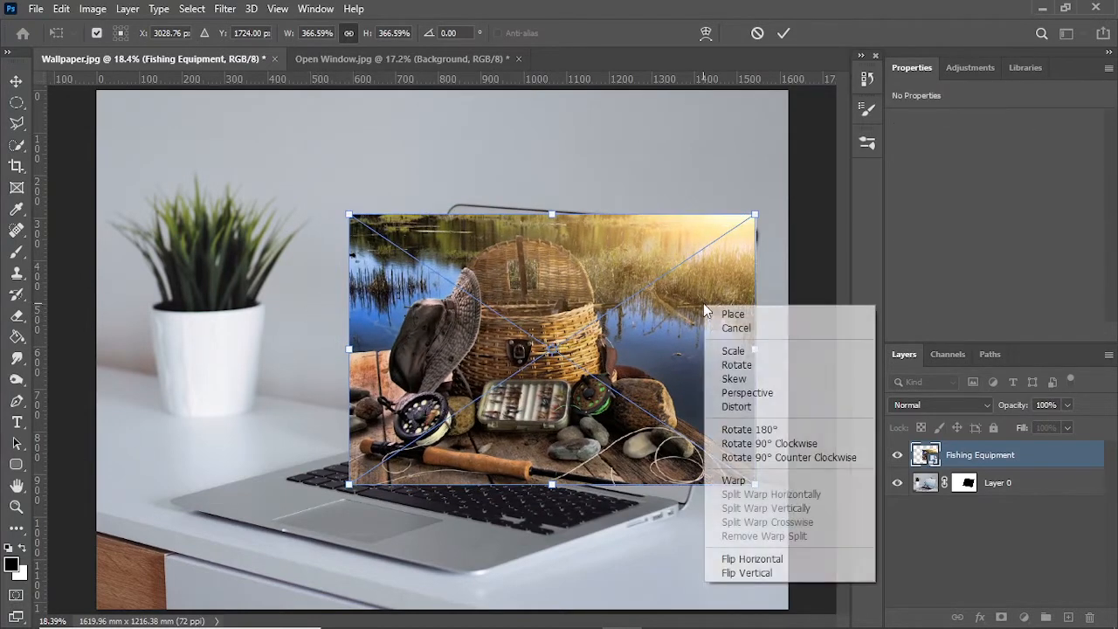
{"action": "left_click", "coordinate": [741, 380]}
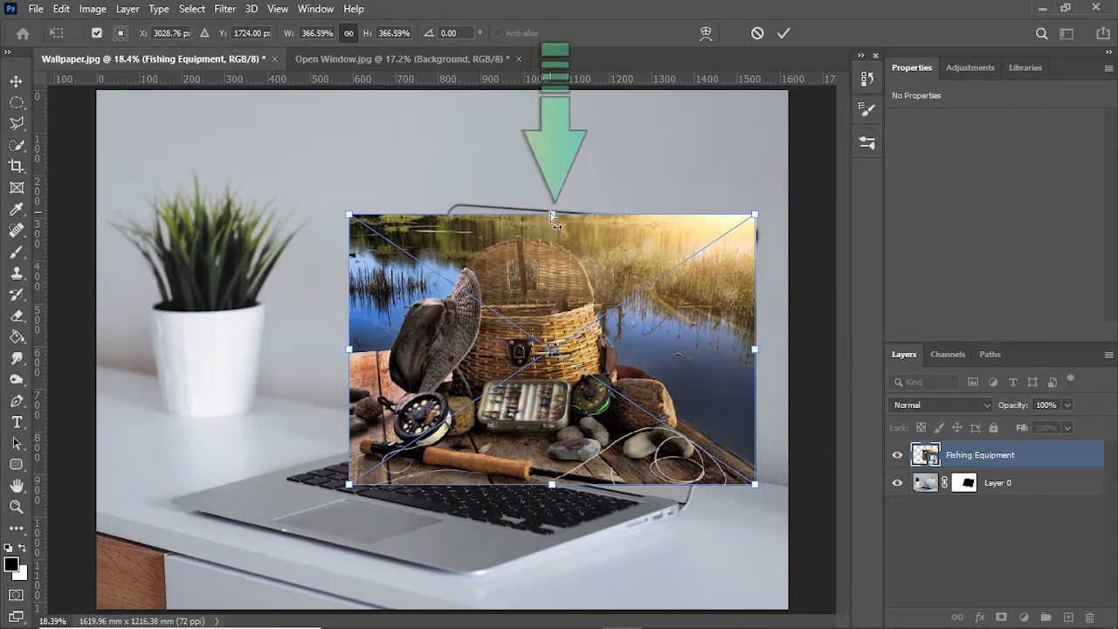
{"action": "mouse_move", "coordinate": [552, 215]}
{"action": "left_mouse_down"}
{"action": "mouse_move", "coordinate": [602, 212]}
{"action": "mouse_move", "coordinate": [522, 213]}
{"action": "mouse_move", "coordinate": [629, 215]}
{"action": "mouse_move", "coordinate": [571, 214]}
{"action": "left_mouse_up"}
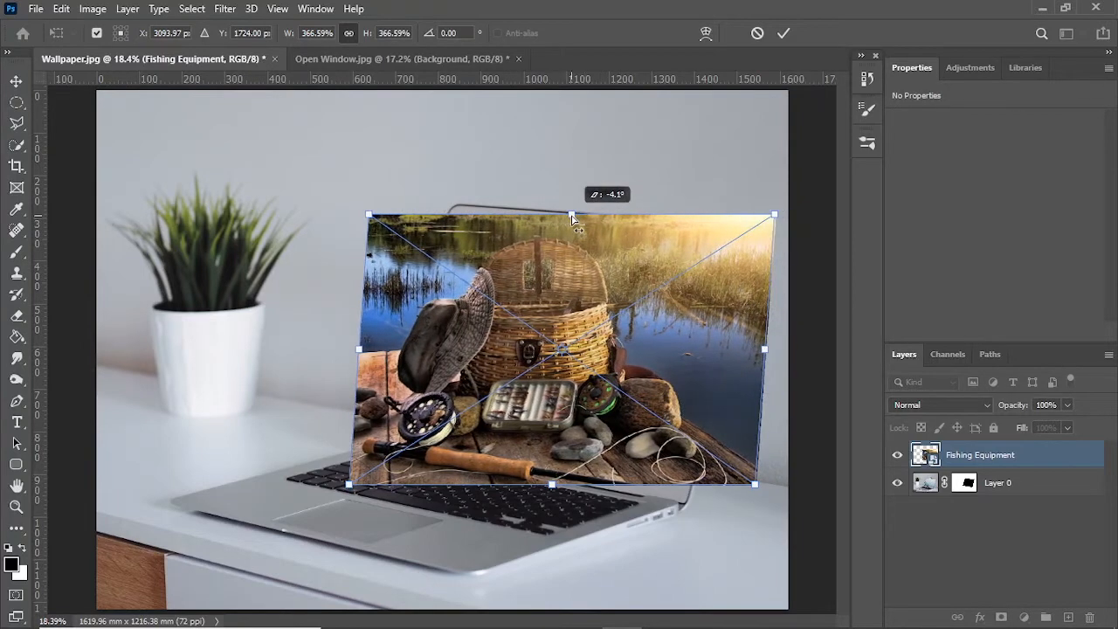
Use Perspective to shorten the picture's left, lower and upper edges so it roughly follows the laptop display.
{"action": "right_click", "coordinate": [577, 273]}
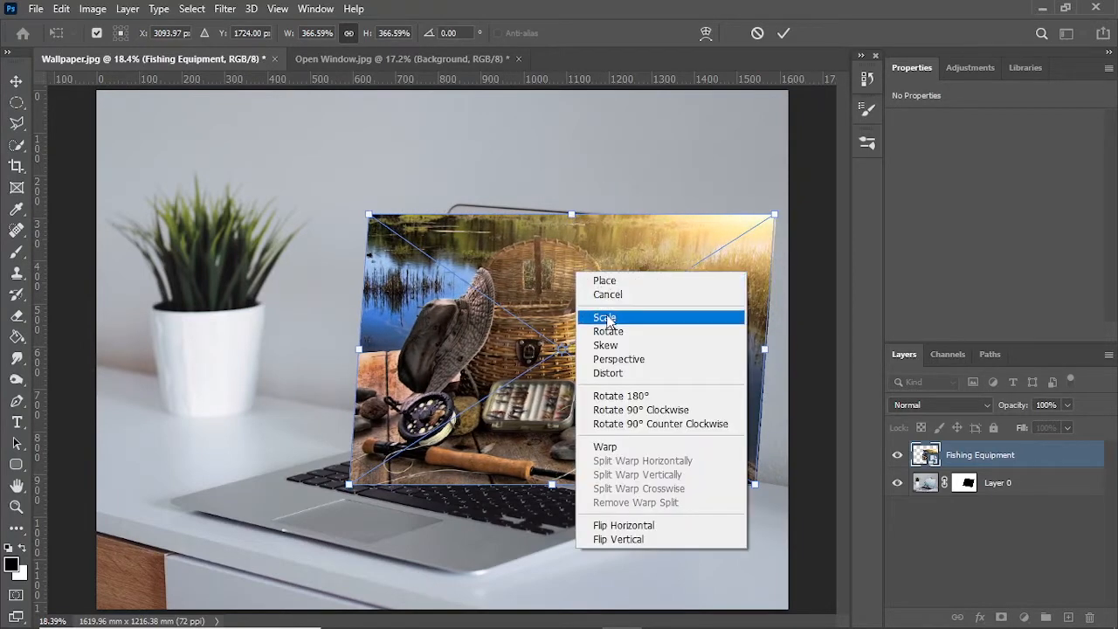
{"action": "left_click", "coordinate": [623, 364]}
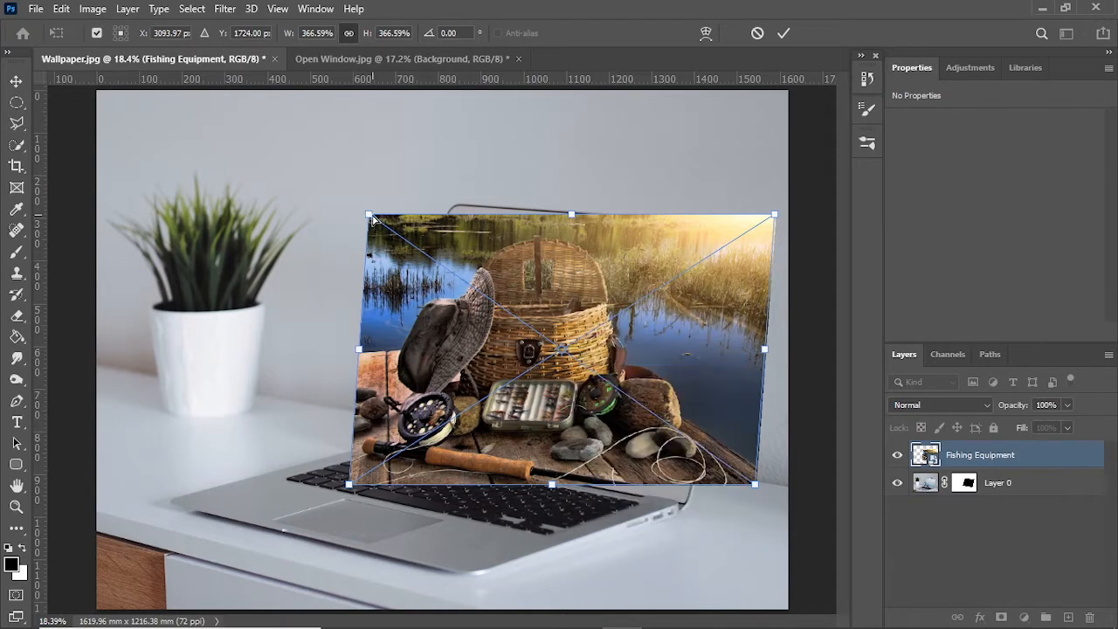
{"action": "left_click_drag", "start_coordinate": [368, 216], "coordinate": [363, 264]}
{"action": "left_click_drag", "start_coordinate": [352, 439], "coordinate": [431, 414]}
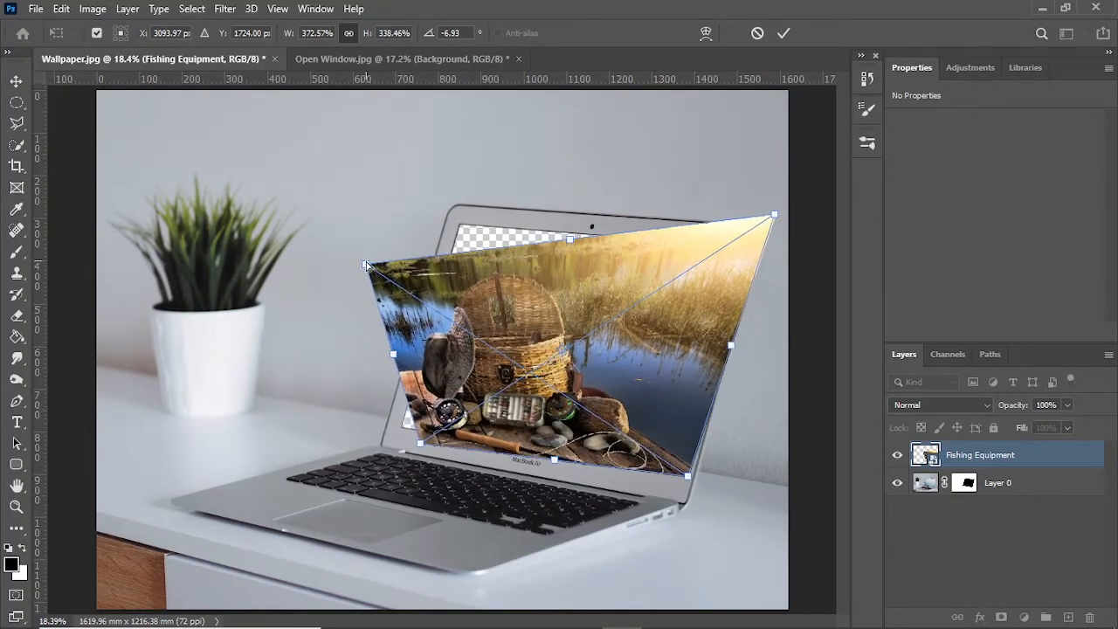
{"action": "left_click_drag", "start_coordinate": [365, 264], "coordinate": [444, 185]}
Use Distort to fit the picture's corners to the corners of the laptop's display cutout, and commit the transform.
{"action": "right_click", "coordinate": [487, 268]}
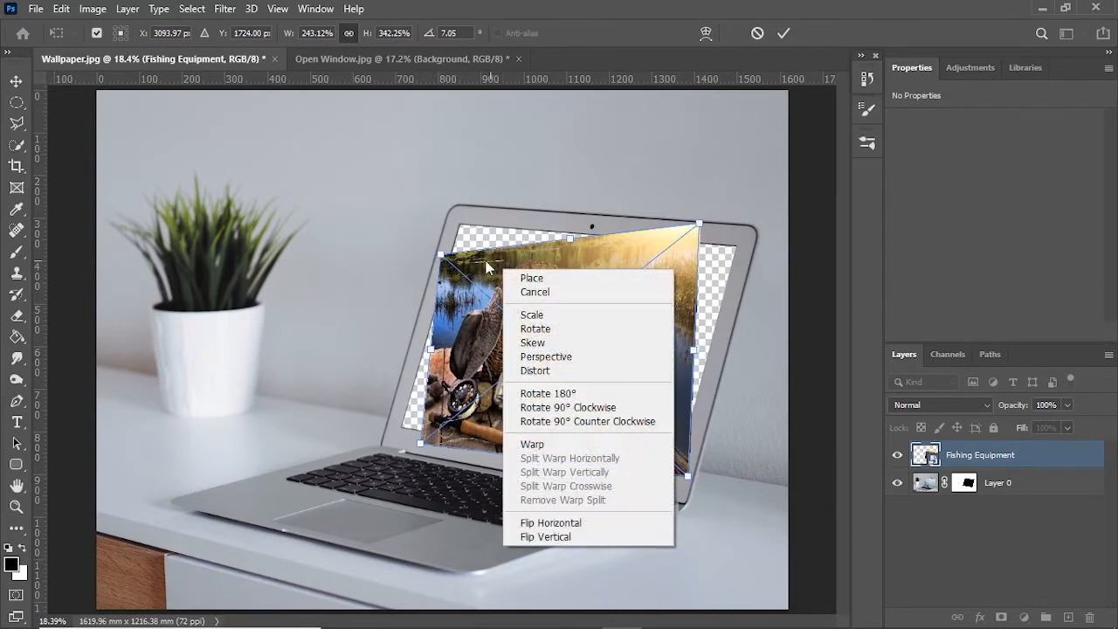
{"action": "left_click", "coordinate": [539, 373]}
{"action": "left_click_drag", "start_coordinate": [439, 253], "coordinate": [428, 253]}
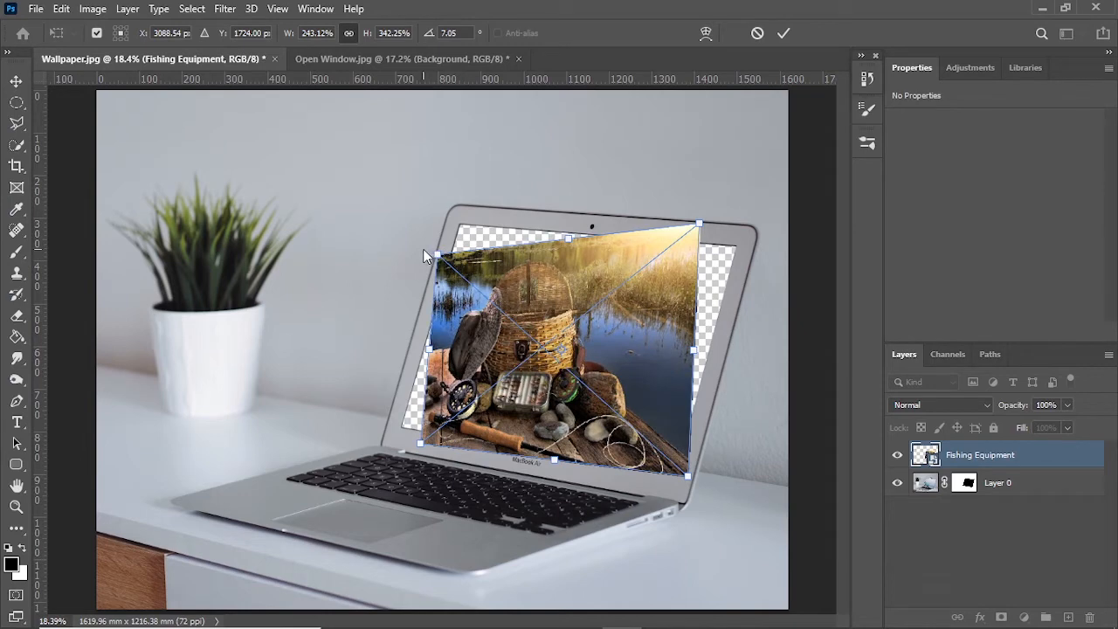
{"action": "left_click_drag", "start_coordinate": [440, 256], "coordinate": [456, 225]}
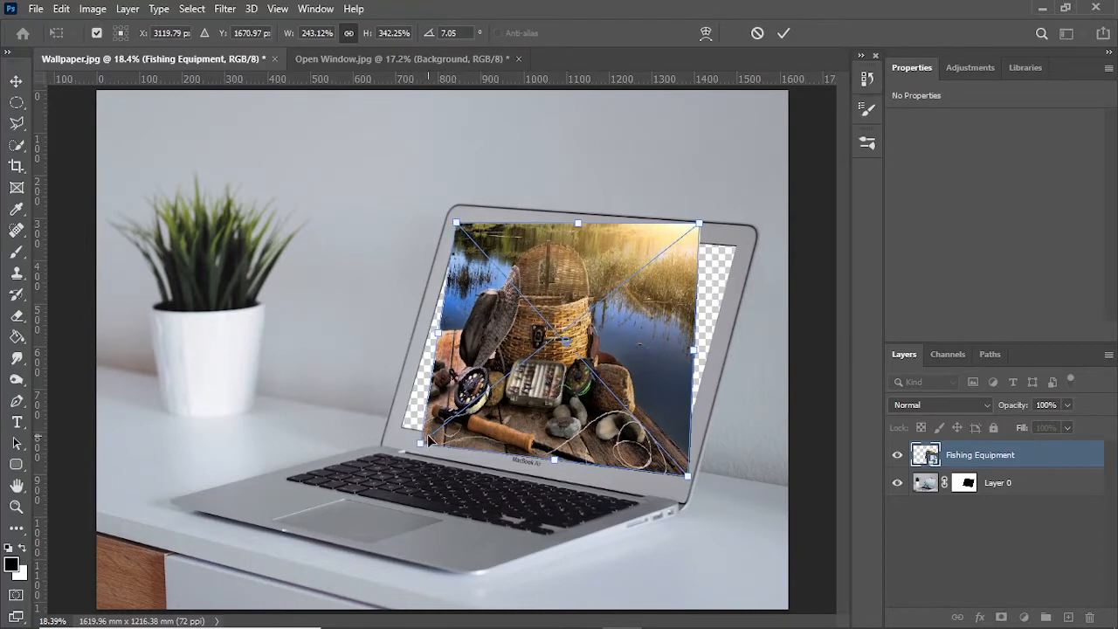
{"action": "left_click_drag", "start_coordinate": [422, 448], "coordinate": [400, 438]}
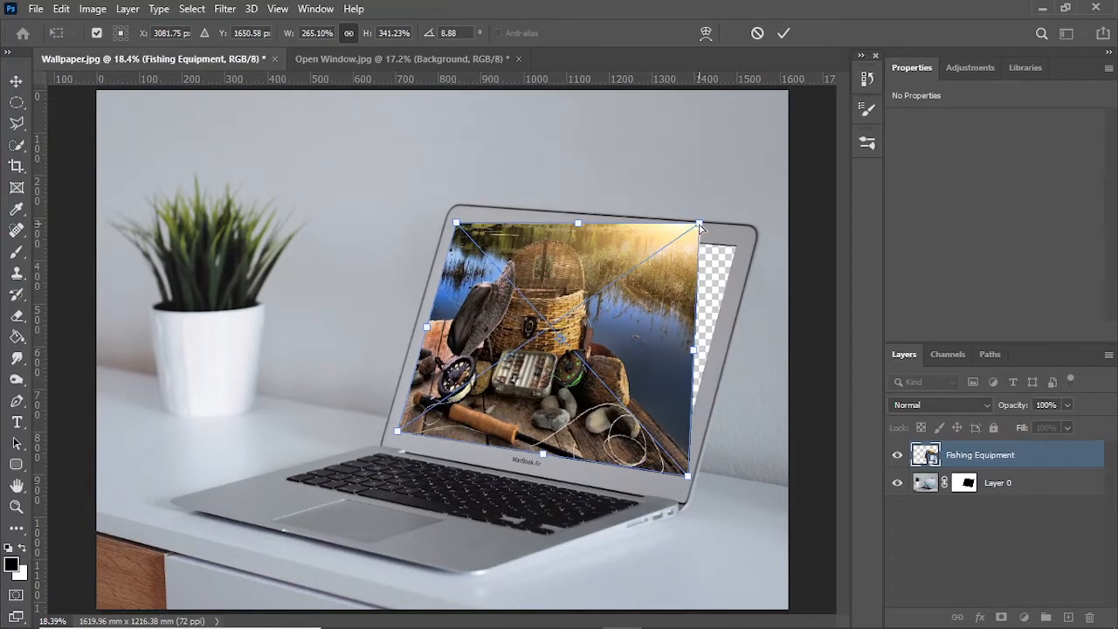
{"action": "left_click_drag", "start_coordinate": [700, 227], "coordinate": [738, 250]}
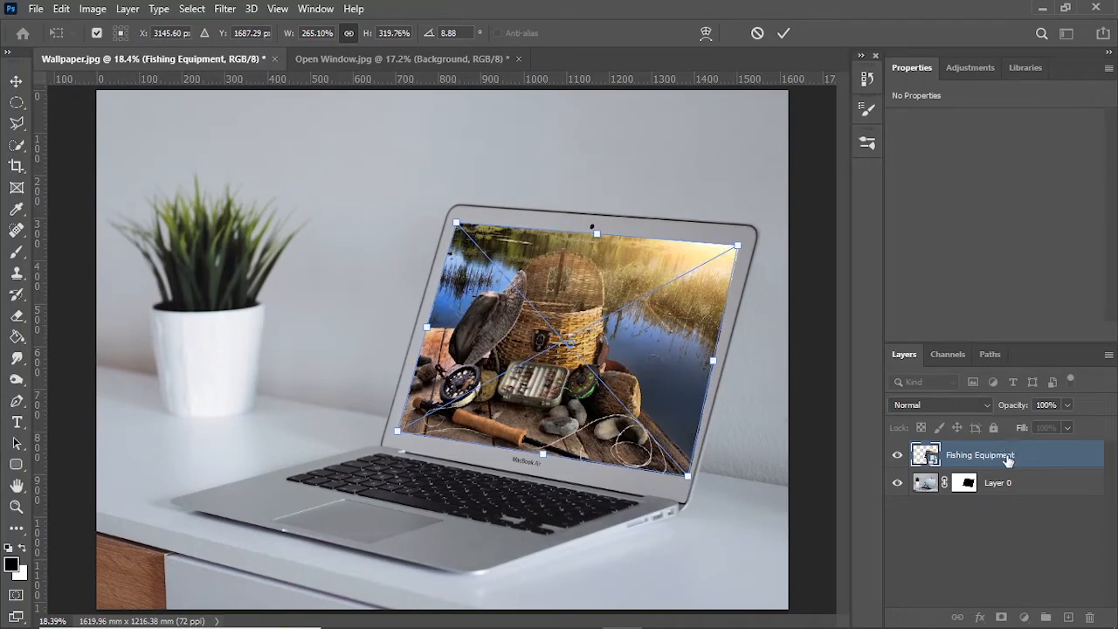
{"action": "key", "text": "Return"}
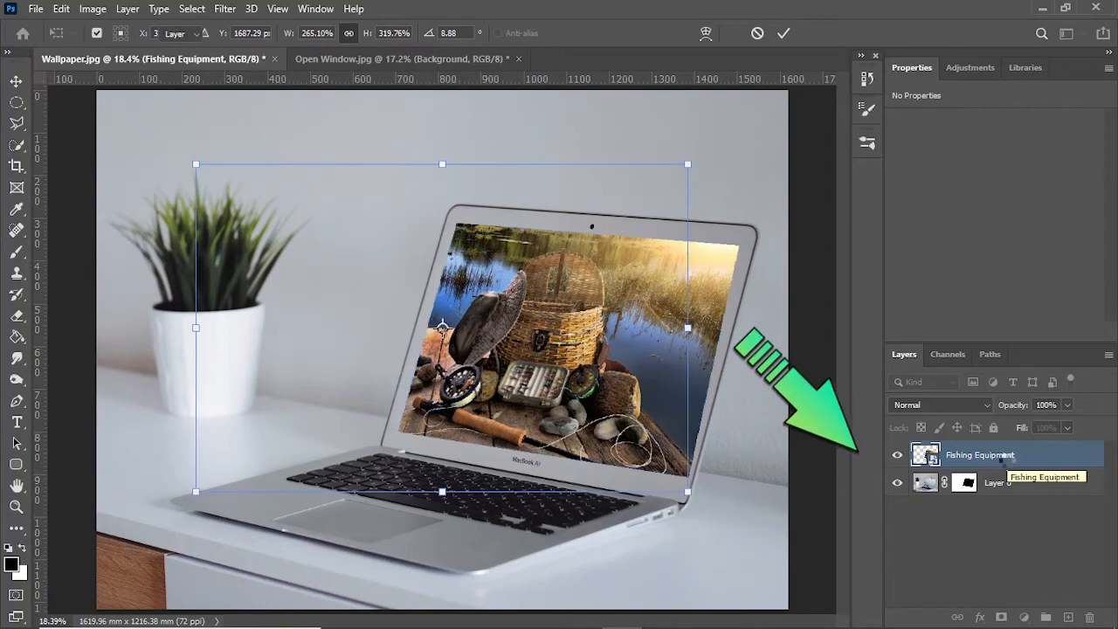
Place the Fishing Equipment layer below Layer 0 and feather Layer 0's mask by about 0.5 px.
{"action": "left_click_drag", "start_coordinate": [1009, 458], "coordinate": [1002, 528]}
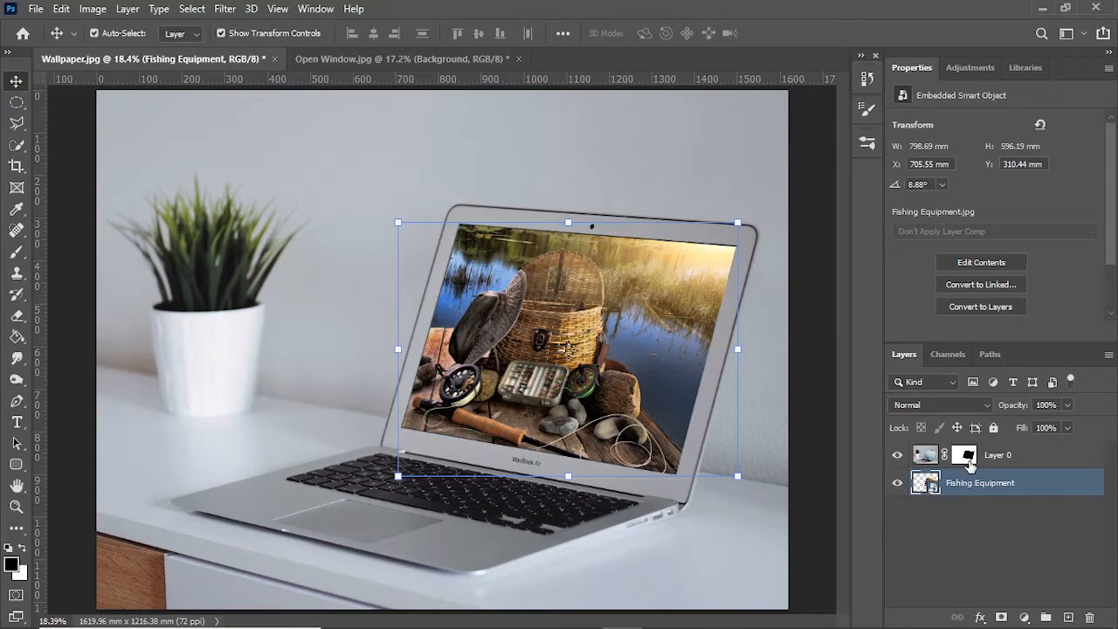
{"action": "left_click", "coordinate": [969, 460]}
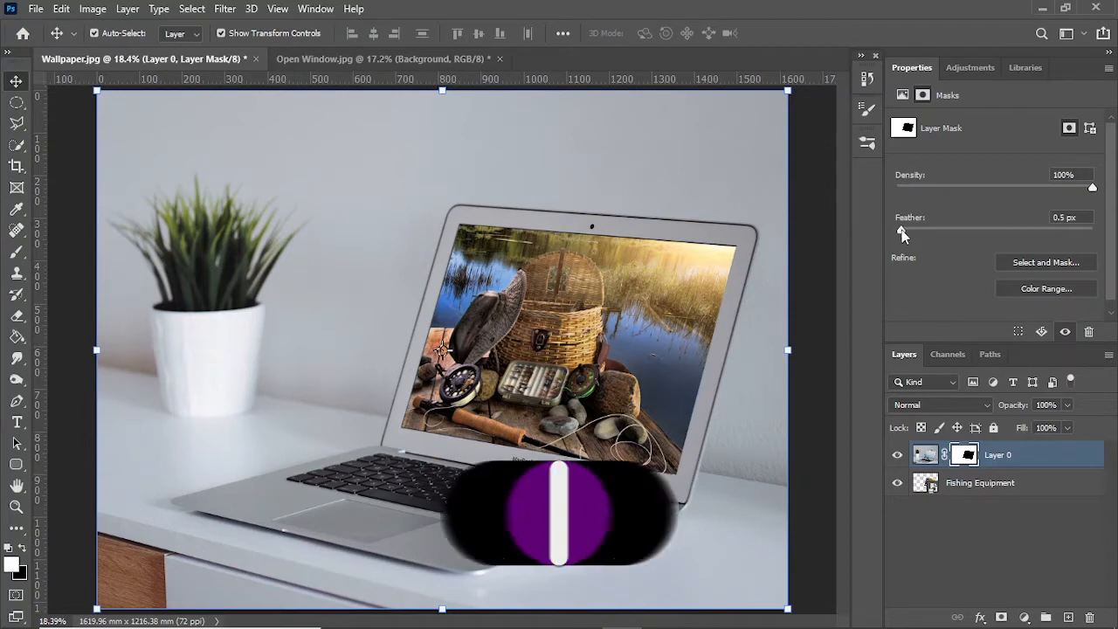
{"action": "left_click_drag", "start_coordinate": [901, 229], "coordinate": [915, 229]}
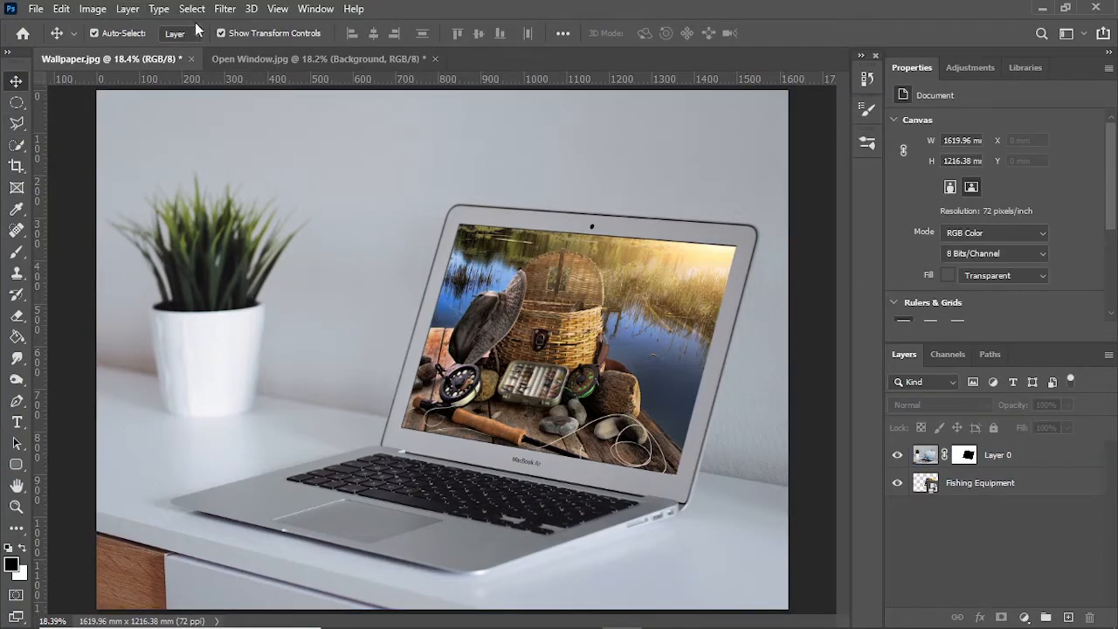
Switch to the Open Window.jpg document and activate the Pen Tool.
{"action": "left_click", "coordinate": [259, 59]}
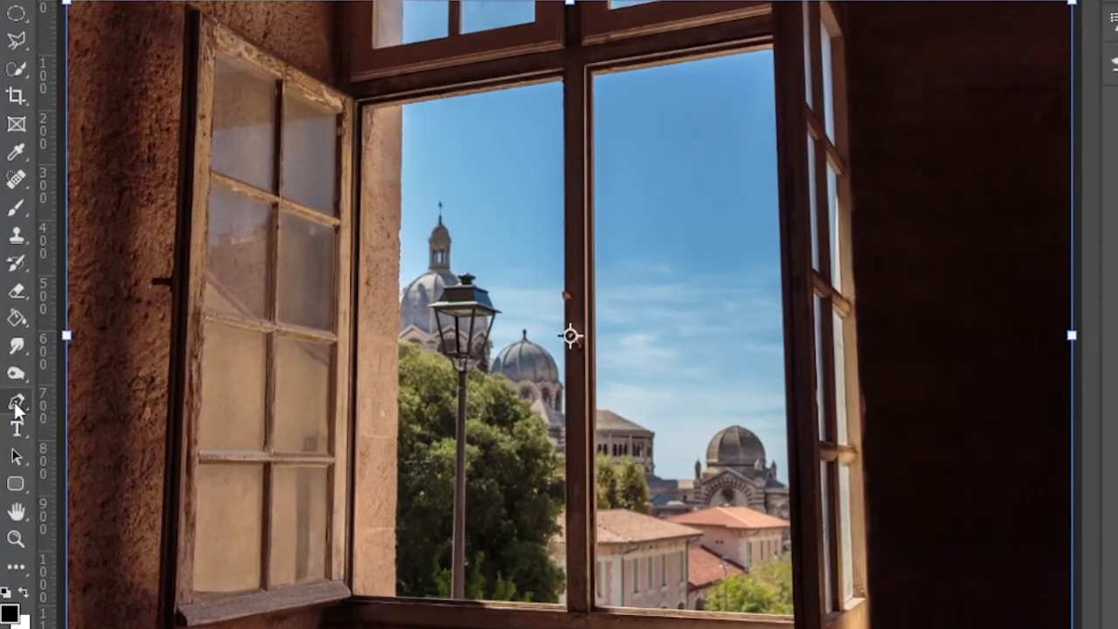
{"action": "right_click", "coordinate": [17, 401]}
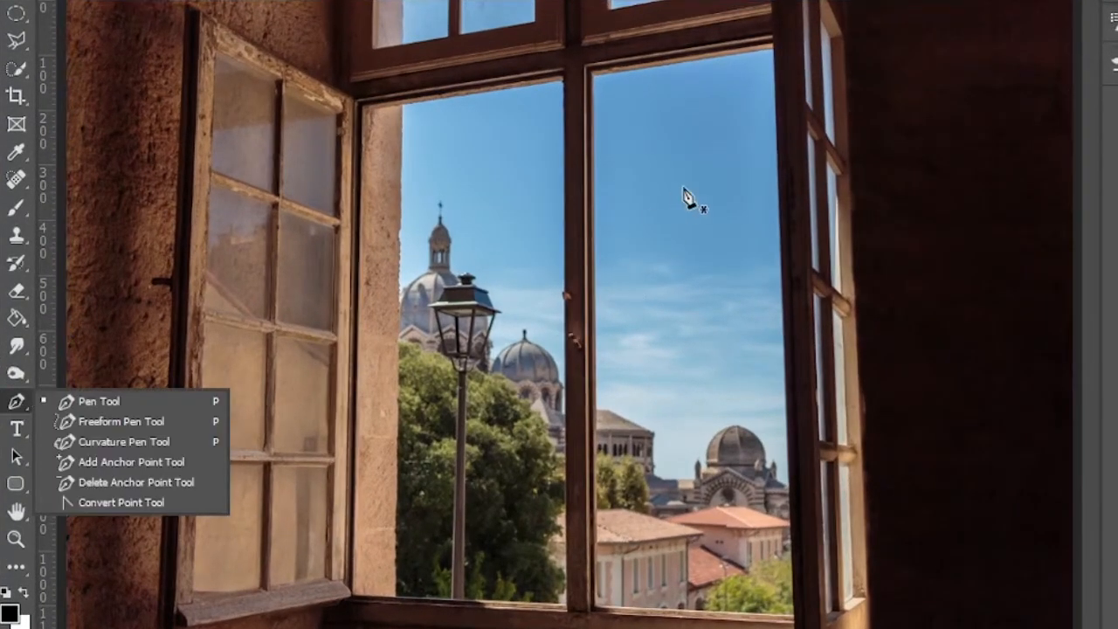
{"action": "left_click", "coordinate": [82, 401]}
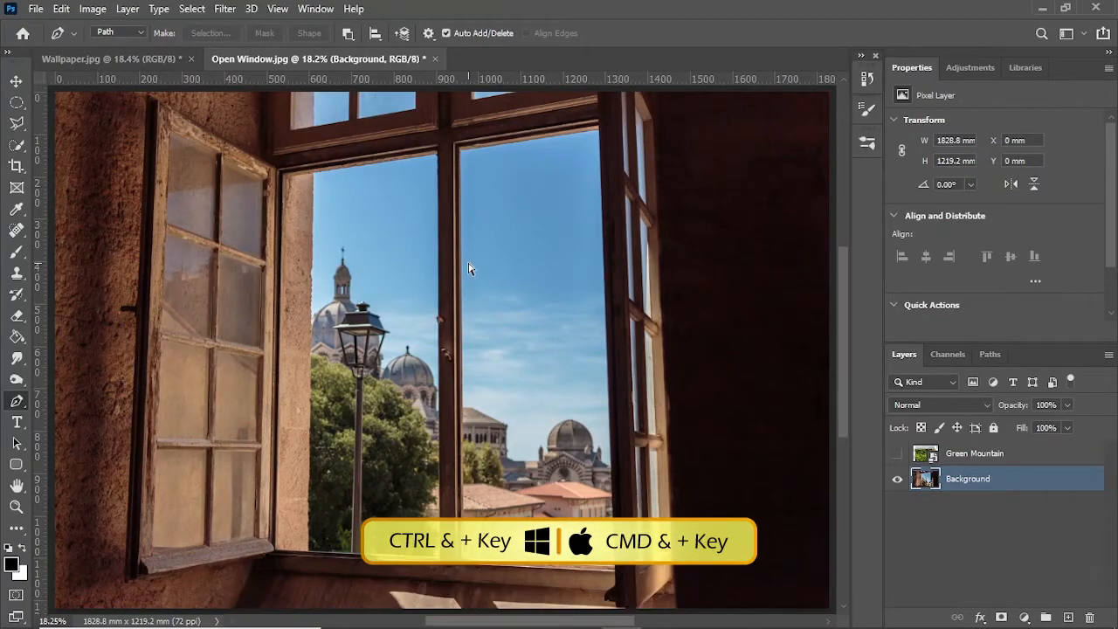
Trace a closed four-point path around the large left window opening at its corners with the Pen Tool.
{"action": "key", "text": "ctrl+plus"}
{"action": "key", "text": "ctrl+plus"}
{"action": "key", "text": "ctrl+plus"}
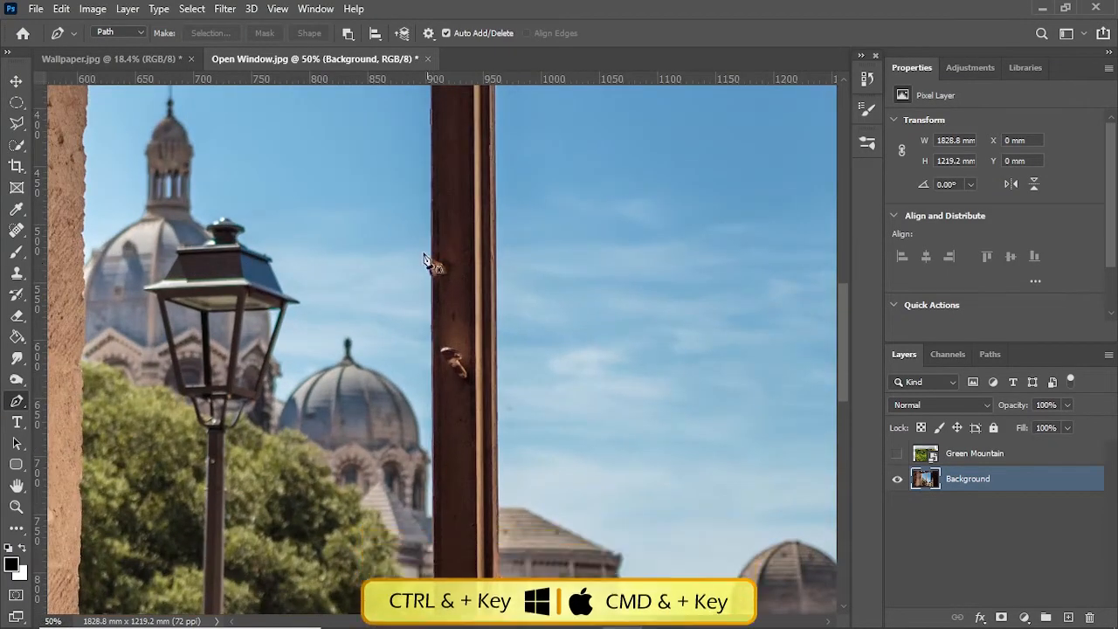
{"action": "scroll", "coordinate": [324, 137], "scroll_direction": "up", "scroll_amount": 5}
{"action": "scroll", "coordinate": [322, 247], "scroll_direction": "up", "scroll_amount": 3}
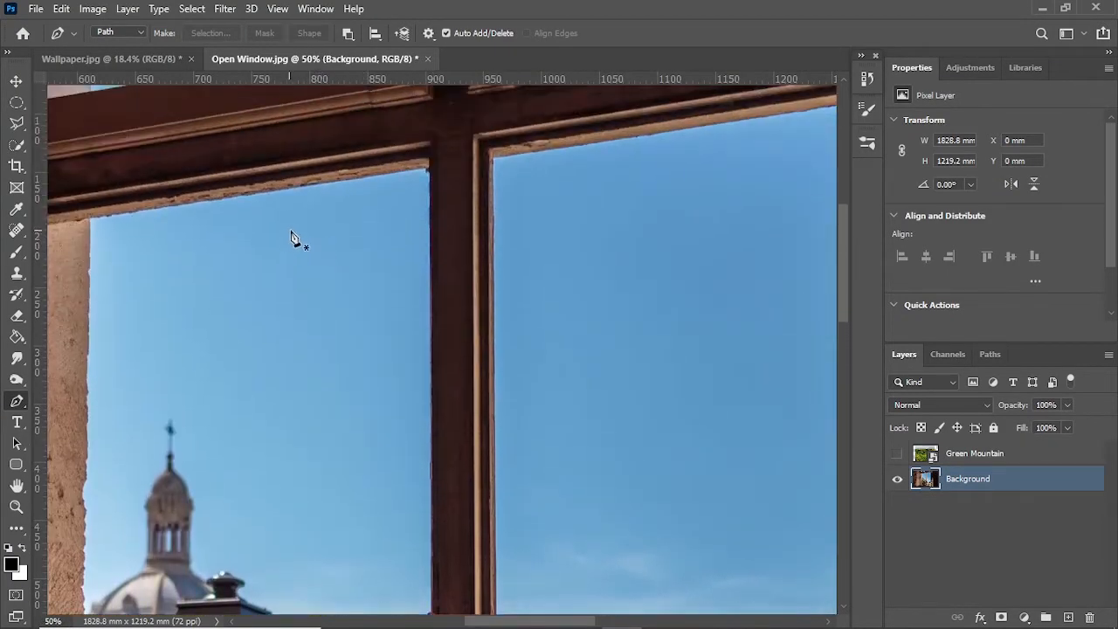
{"action": "left_click", "coordinate": [428, 172]}
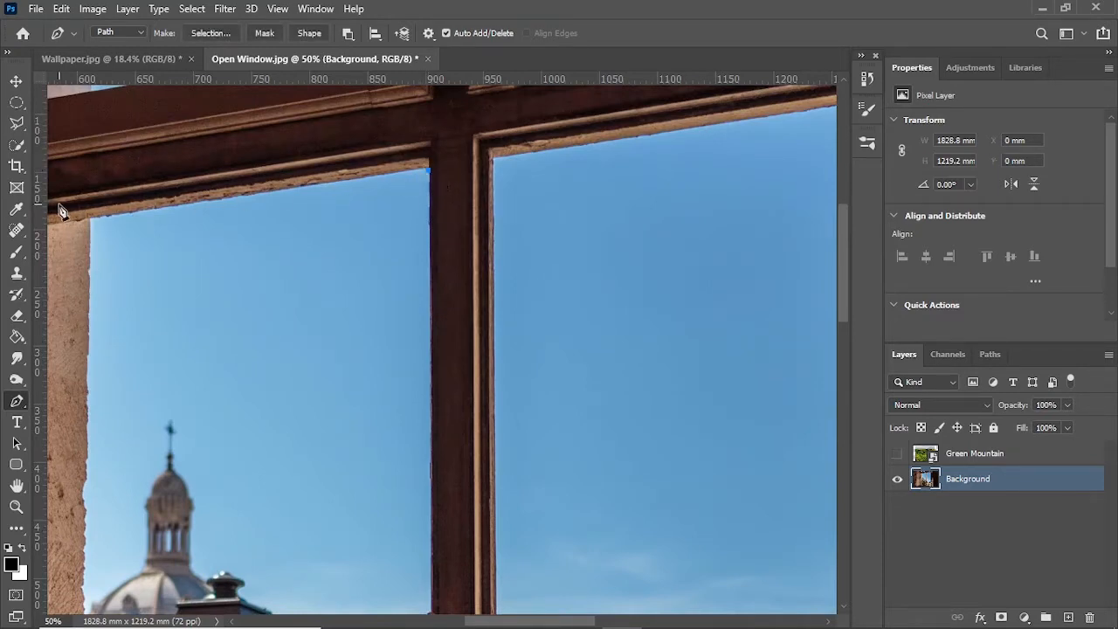
{"action": "left_click", "coordinate": [91, 220]}
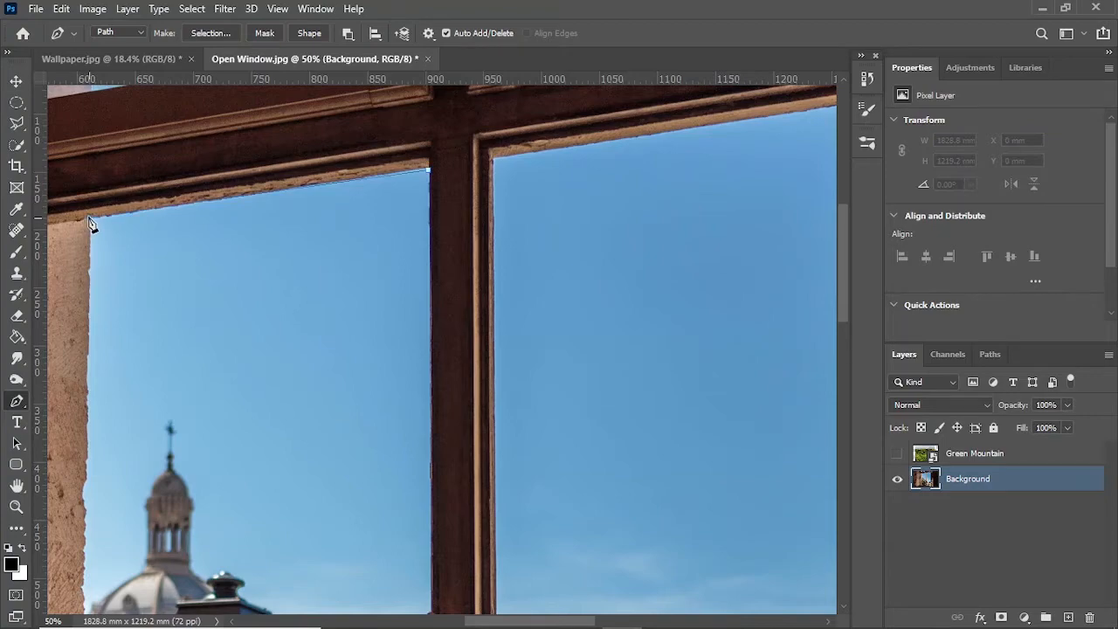
{"action": "scroll", "coordinate": [87, 577], "scroll_direction": "down", "scroll_amount": 10}
{"action": "left_click", "coordinate": [76, 534]}
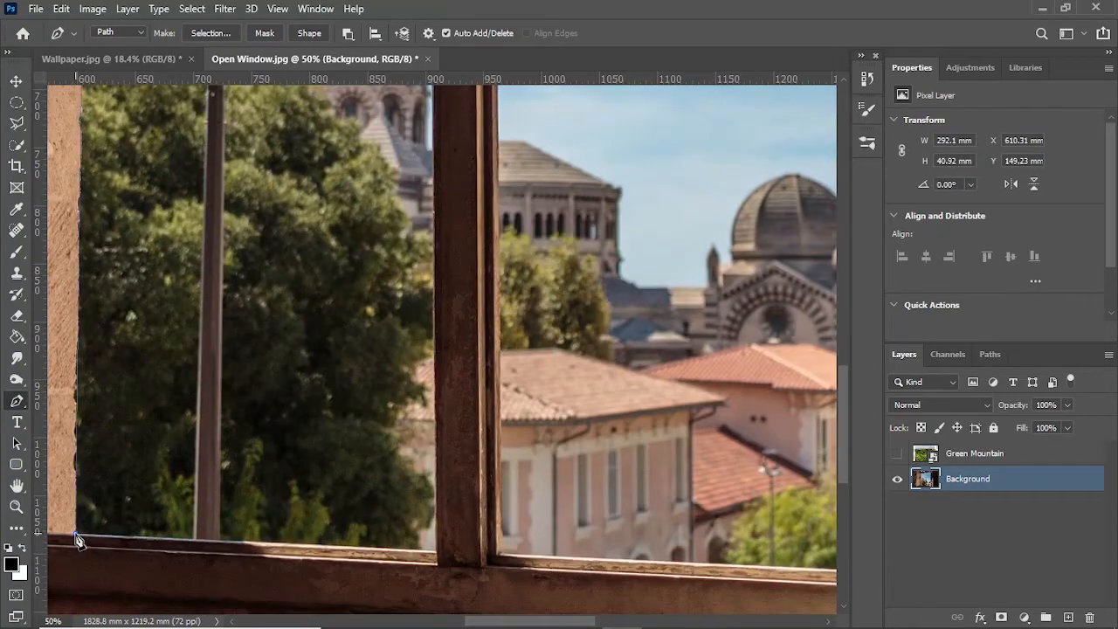
{"action": "left_click", "coordinate": [439, 560]}
{"action": "scroll", "coordinate": [437, 349], "scroll_direction": "up", "scroll_amount": 10}
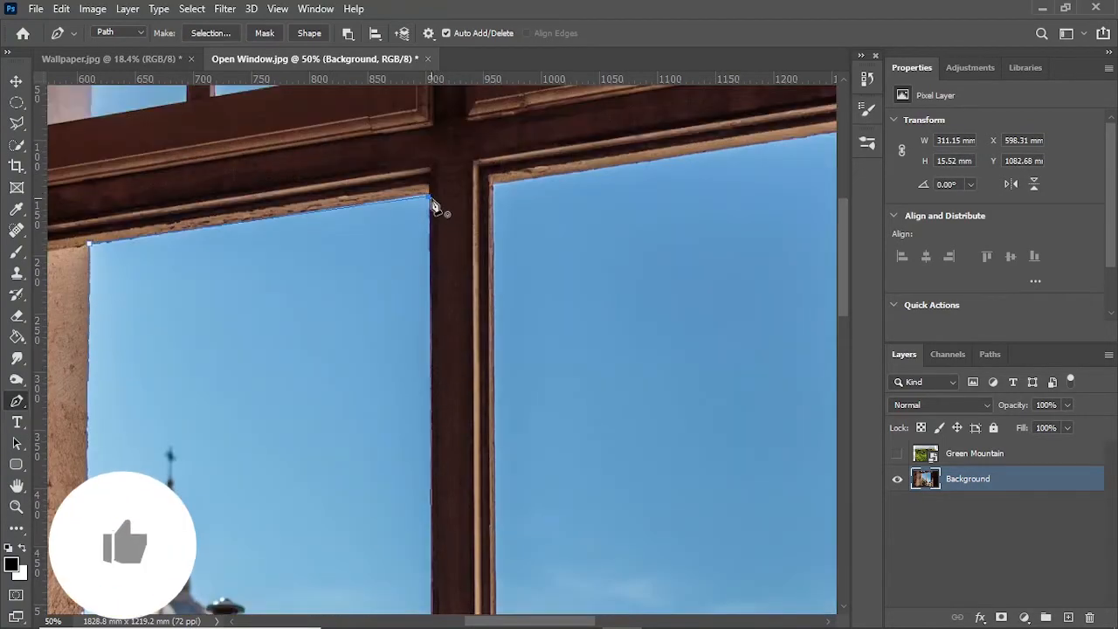
{"action": "left_click", "coordinate": [432, 203]}
Adjust the left opening's path at its upper-right anchor point with the Curvature Pen Tool.
{"action": "left_click", "coordinate": [16, 401]}
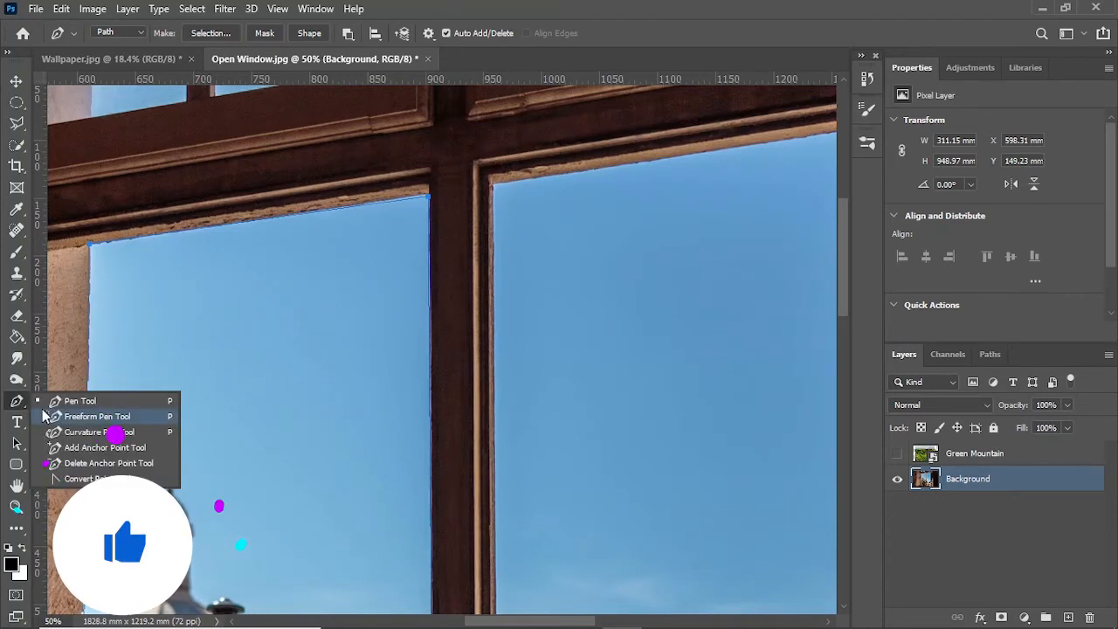
{"action": "key", "text": "Escape"}
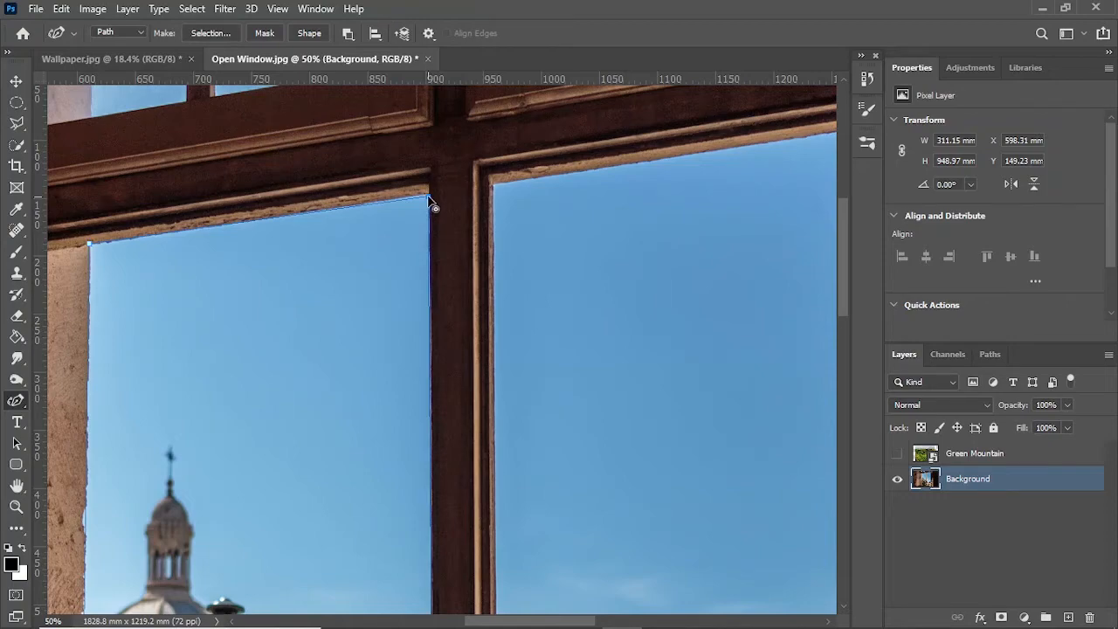
{"action": "scroll", "coordinate": [152, 273], "scroll_direction": "down", "scroll_amount": 5}
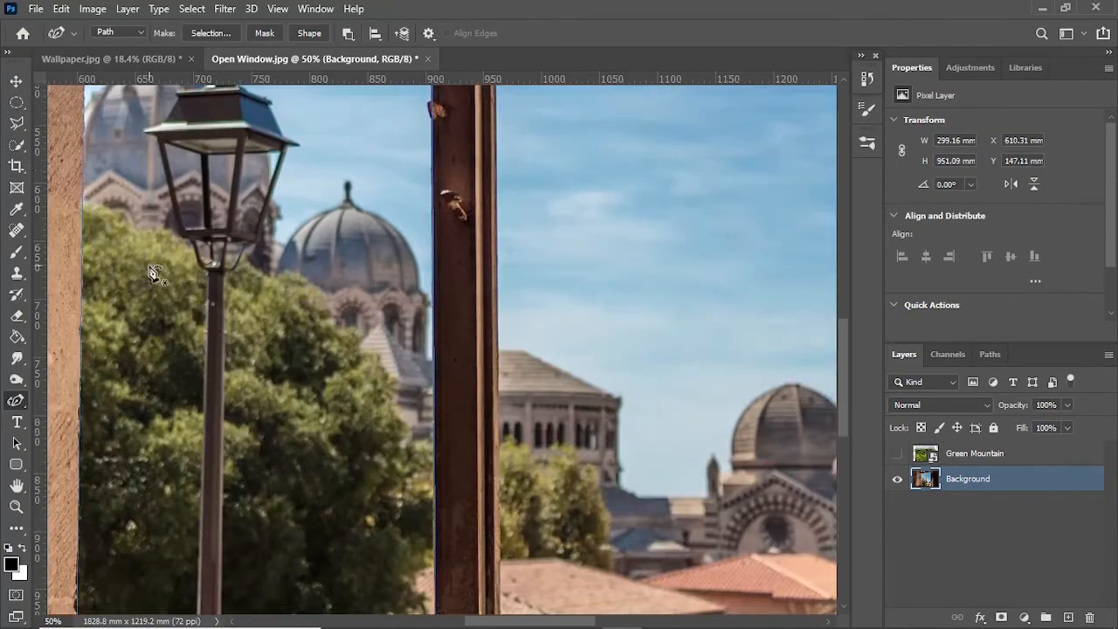
{"action": "scroll", "coordinate": [158, 284], "scroll_direction": "down", "scroll_amount": 3}
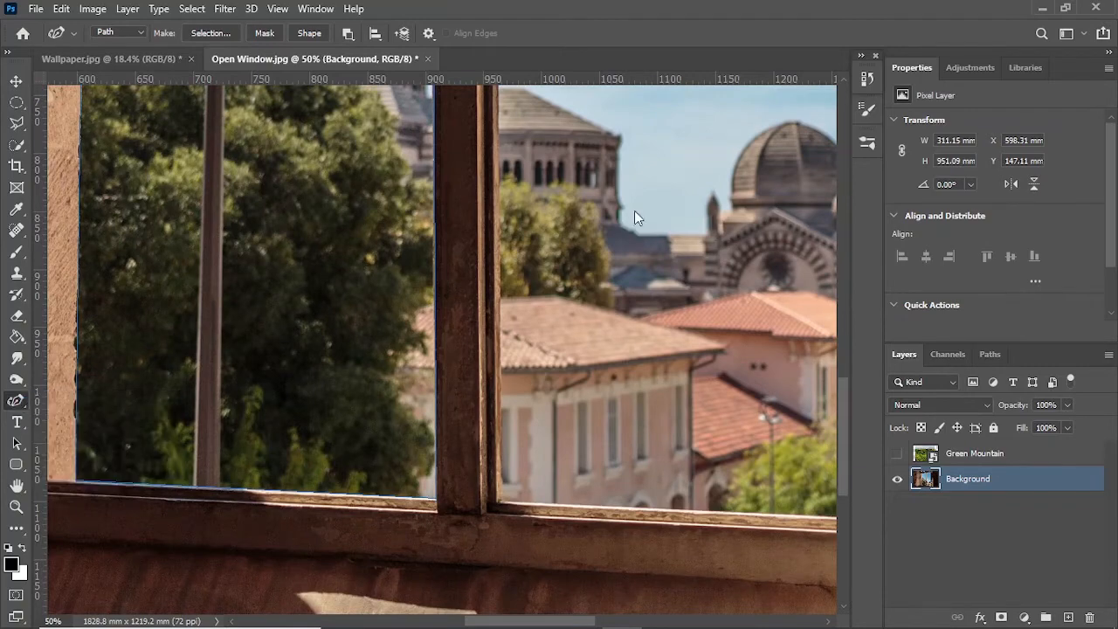
Start a Pen Tool path along the top edge of the large right window opening, anchoring its two upper corners.
{"action": "key", "text": "shift+p"}
{"action": "scroll", "coordinate": [559, 236], "scroll_direction": "up", "scroll_amount": 10}
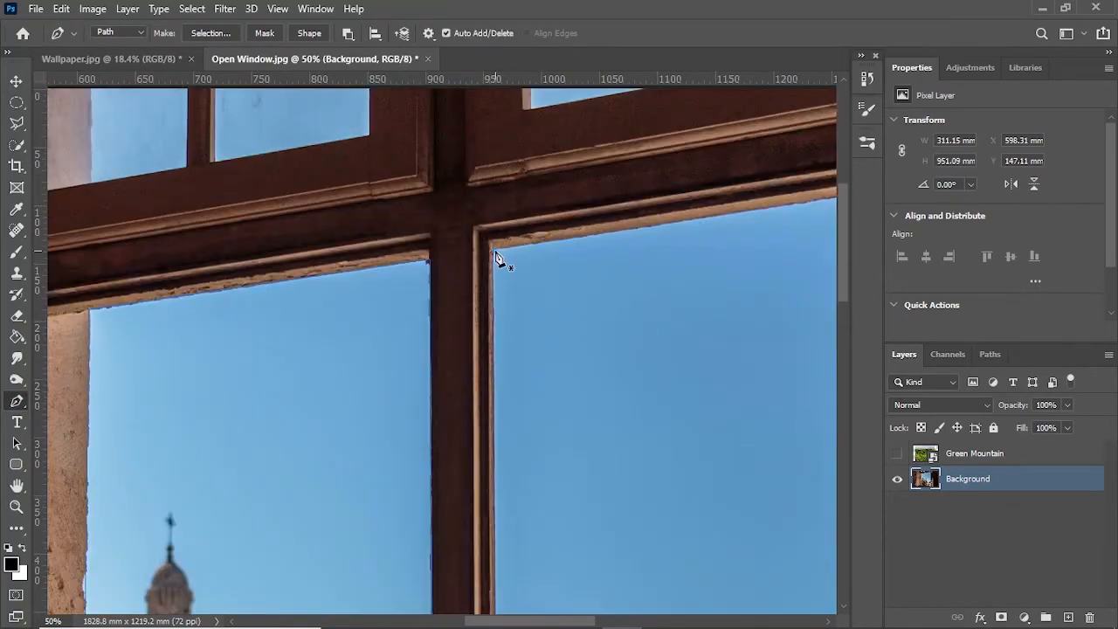
{"action": "left_click", "coordinate": [494, 255]}
{"action": "scroll", "coordinate": [644, 262], "scroll_direction": "right", "scroll_amount": 5}
{"action": "left_click", "coordinate": [645, 226]}
{"action": "scroll", "coordinate": [594, 504], "scroll_direction": "down", "scroll_amount": 10}
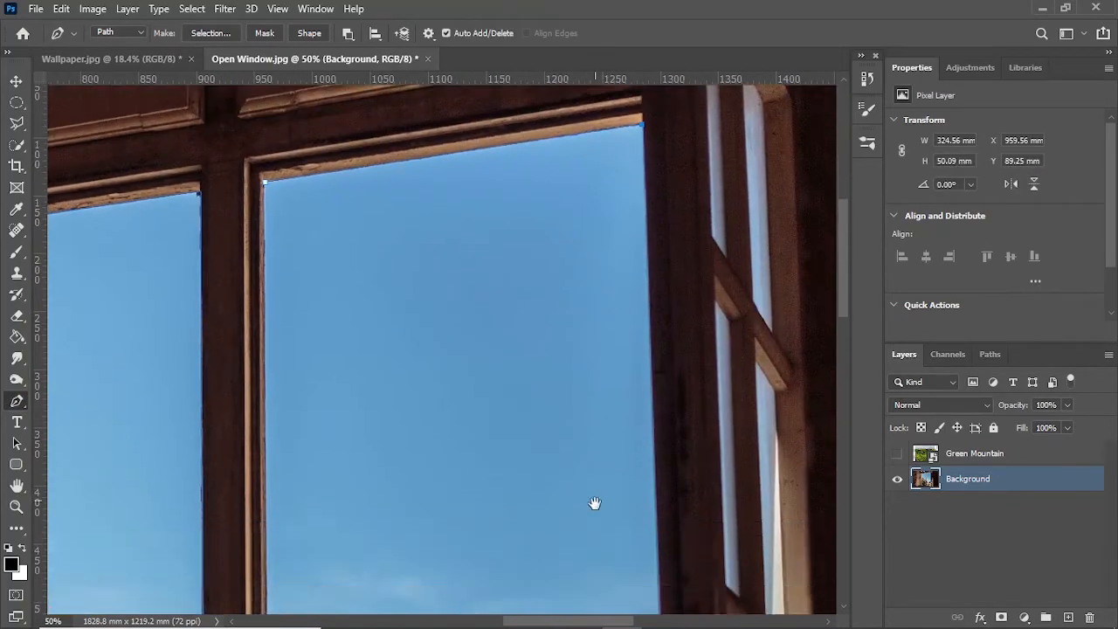
{"action": "scroll", "coordinate": [473, 456], "scroll_direction": "down", "scroll_amount": 10}
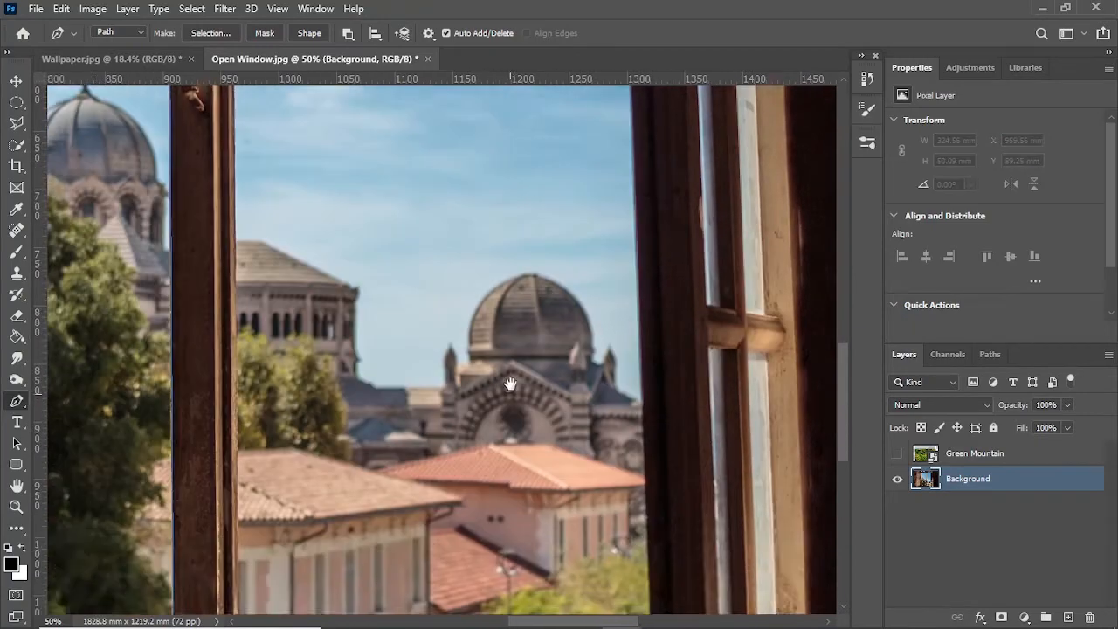
{"action": "left_click", "coordinate": [601, 412]}
{"action": "key", "text": "ctrl+z"}
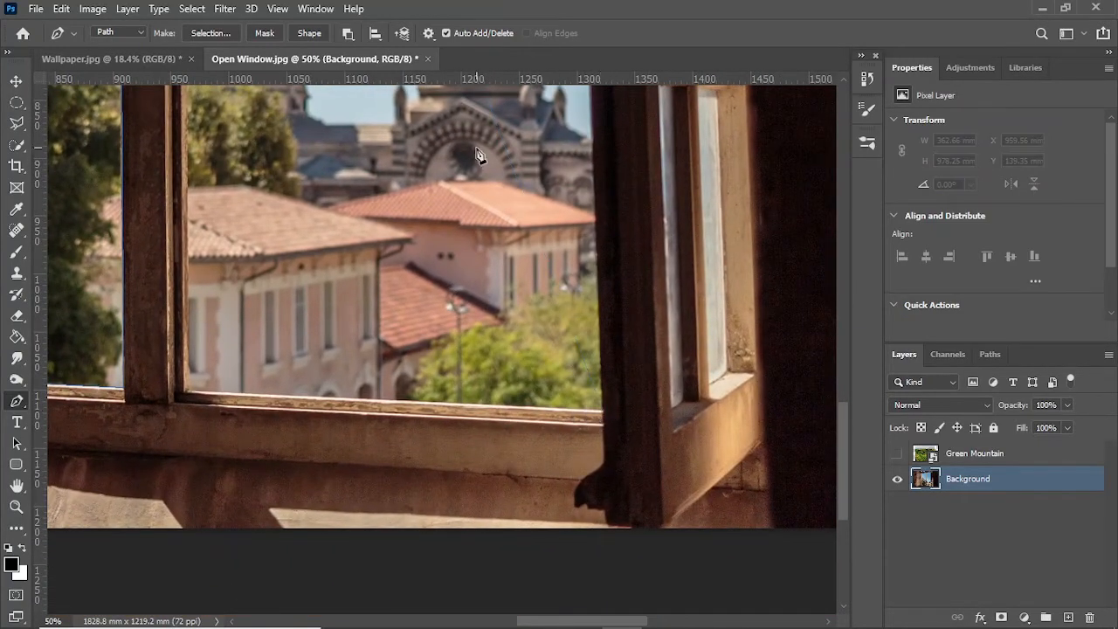
Continue the path through the large right opening's two lower corners and close it at the upper-left anchor point.
{"action": "left_click_drag", "start_coordinate": [477, 153], "coordinate": [467, 612]}
{"action": "left_click", "coordinate": [343, 124]}
{"action": "left_click_drag", "start_coordinate": [393, 210], "coordinate": [320, 579]}
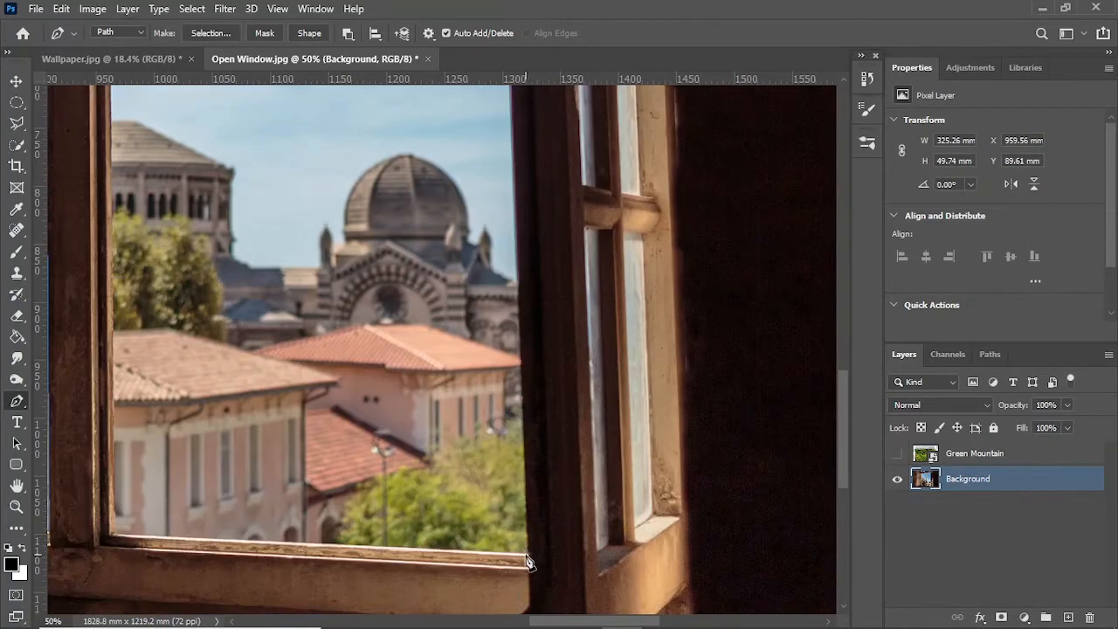
{"action": "left_click", "coordinate": [527, 556]}
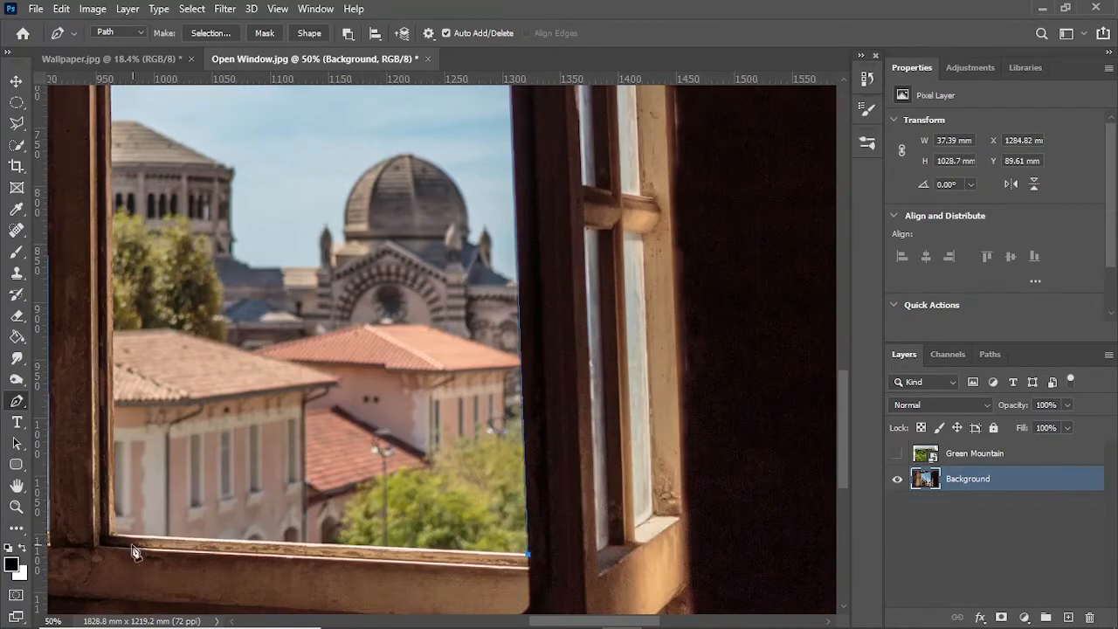
{"action": "left_click", "coordinate": [114, 535]}
{"action": "left_click_drag", "start_coordinate": [148, 222], "coordinate": [215, 541]}
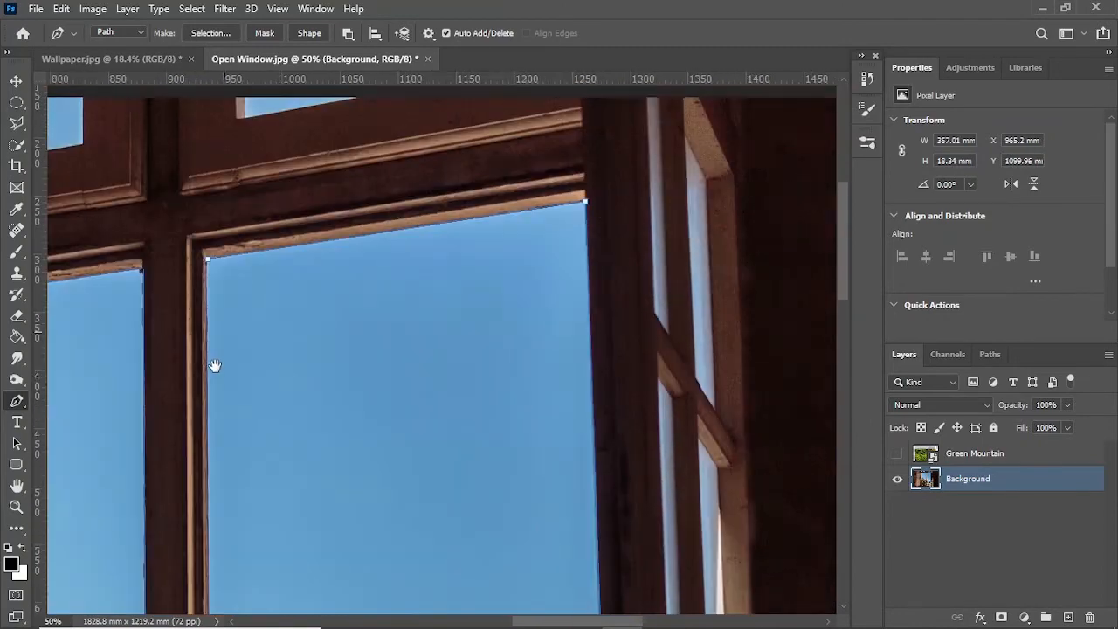
{"action": "left_click", "coordinate": [208, 259]}
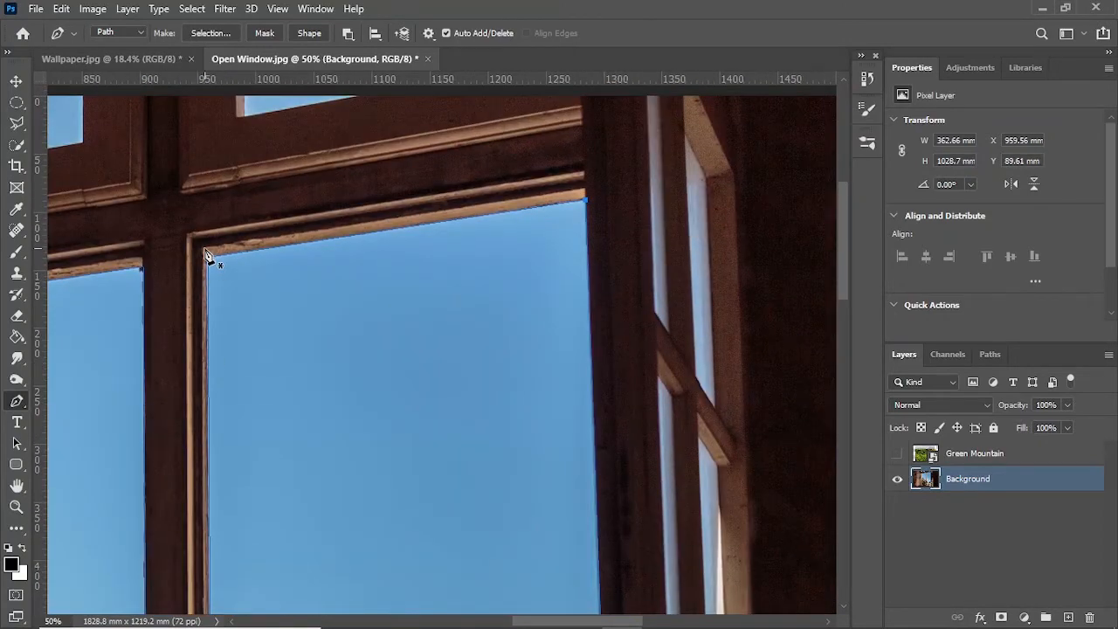
Adjust the right opening's path at its upper-left anchor point with the Curvature Pen Tool and check the path's edges.
{"action": "key", "text": "shift+p"}
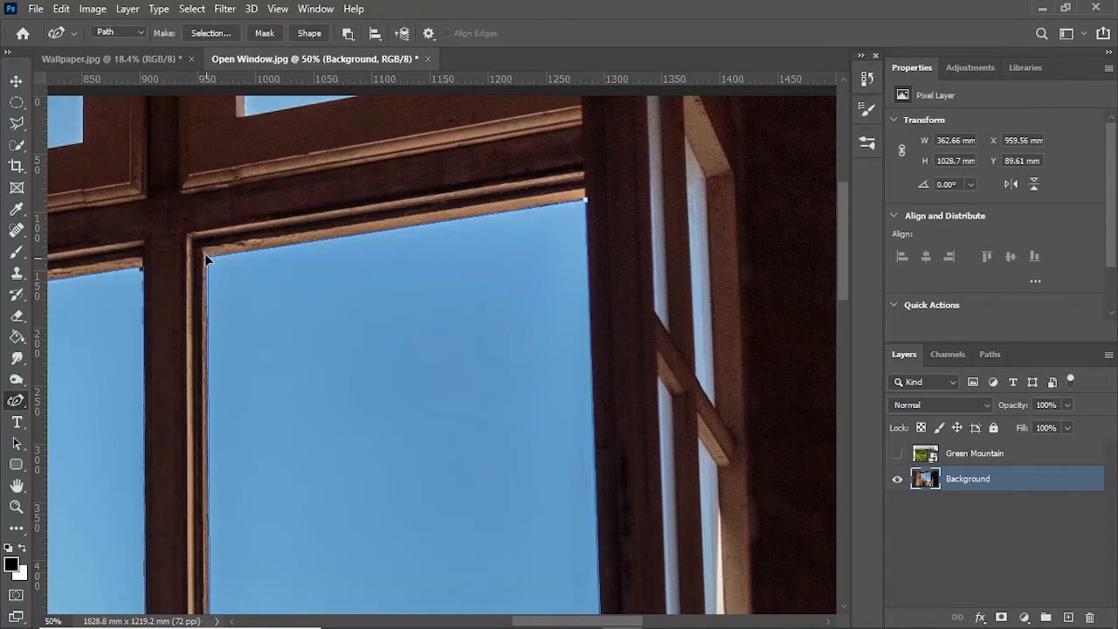
{"action": "left_click_drag", "start_coordinate": [204, 253], "coordinate": [209, 258]}
{"action": "scroll", "coordinate": [568, 280], "scroll_direction": "down", "scroll_amount": 5}
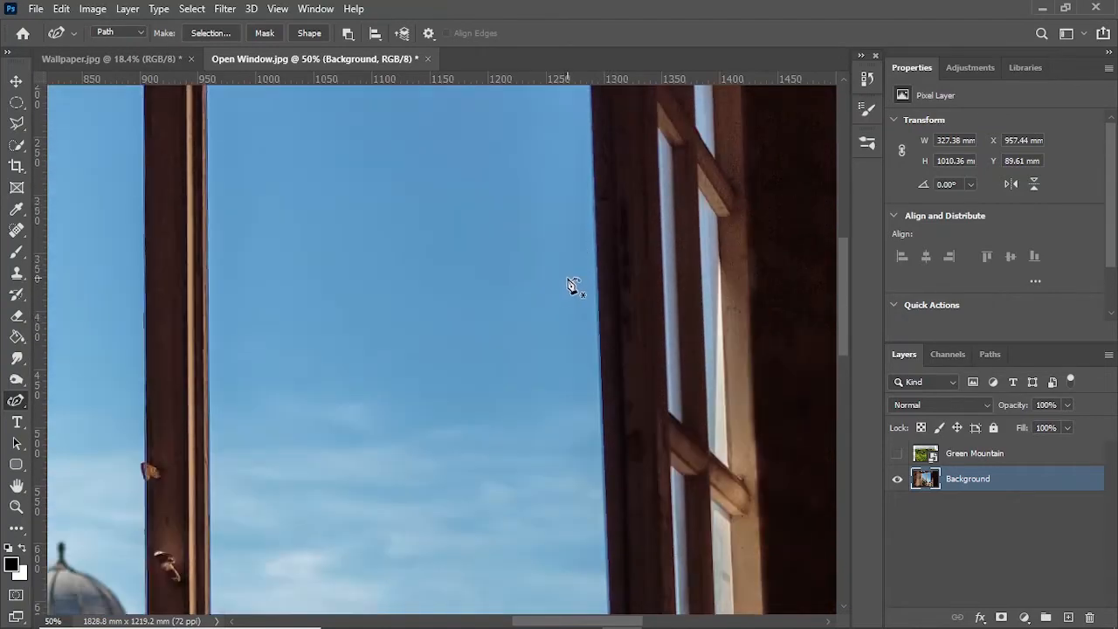
{"action": "scroll", "coordinate": [578, 282], "scroll_direction": "down", "scroll_amount": 12}
{"action": "scroll", "coordinate": [511, 376], "scroll_direction": "up", "scroll_amount": 13}
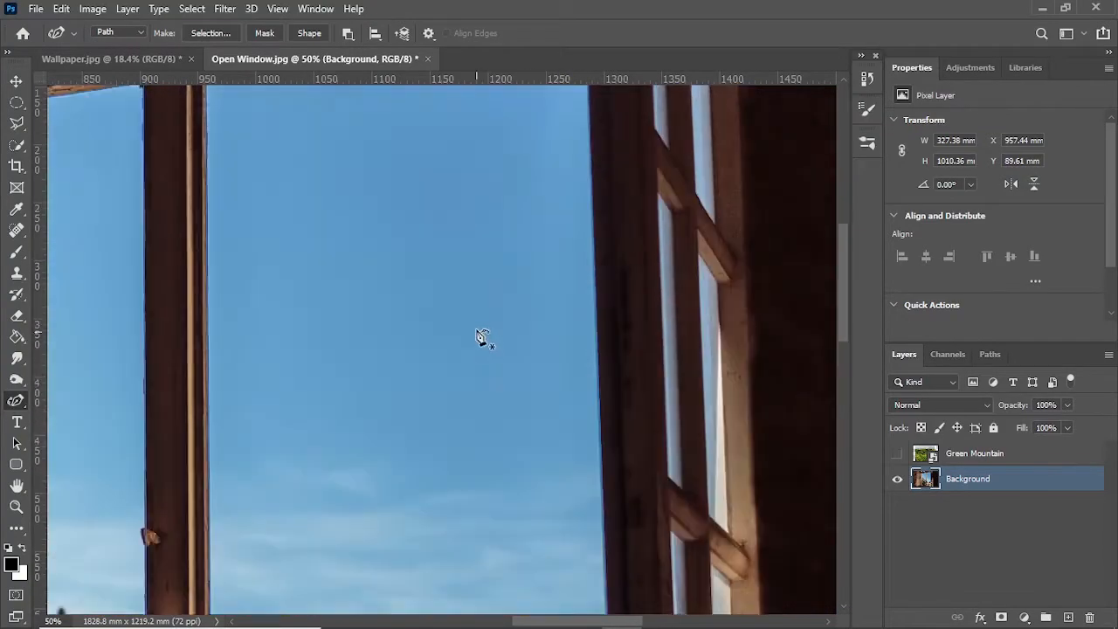
{"action": "scroll", "coordinate": [483, 338], "scroll_direction": "up", "scroll_amount": 6}
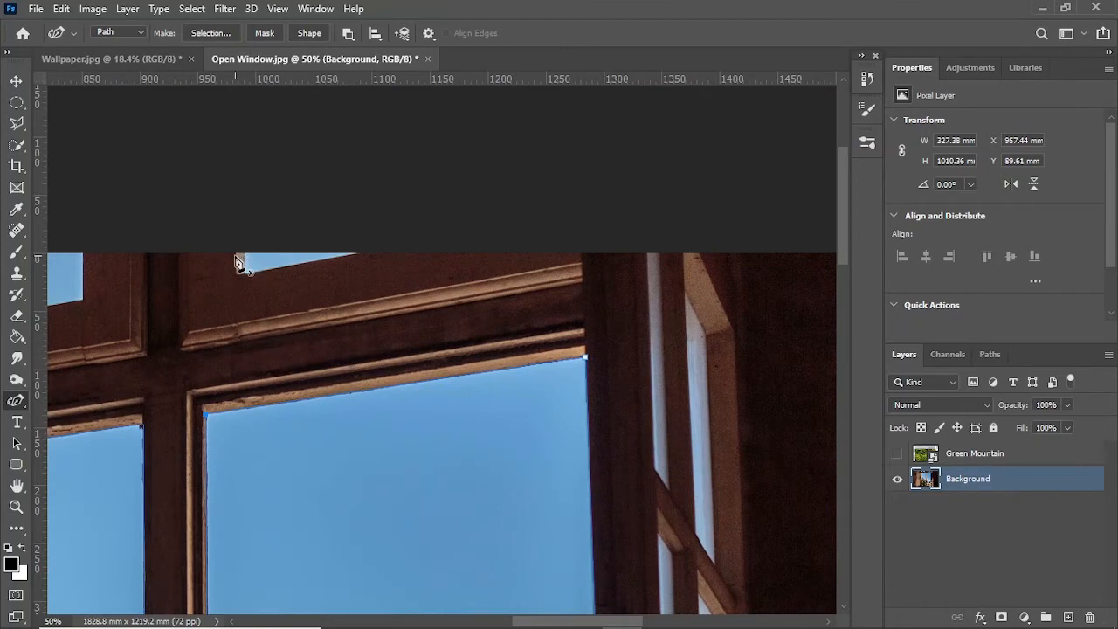
Trace closed Pen Tool paths around the visible pane above the right opening and the right-hand pane above the left opening.
{"action": "key", "text": "shift+p"}
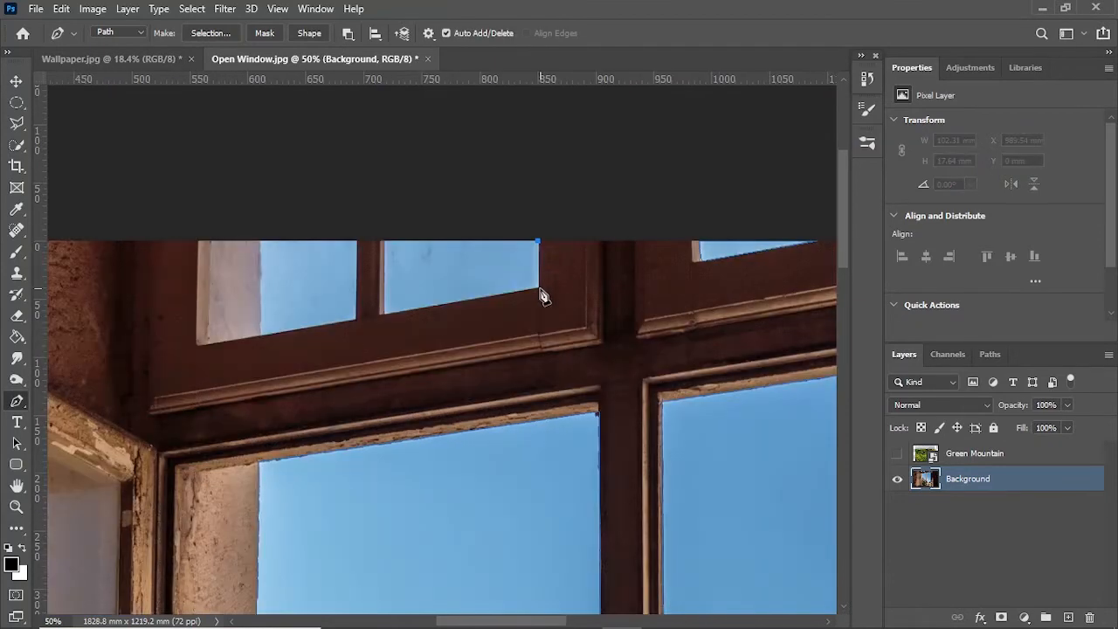
{"action": "left_click", "coordinate": [538, 288]}
{"action": "left_click", "coordinate": [383, 311]}
{"action": "left_click", "coordinate": [383, 241]}
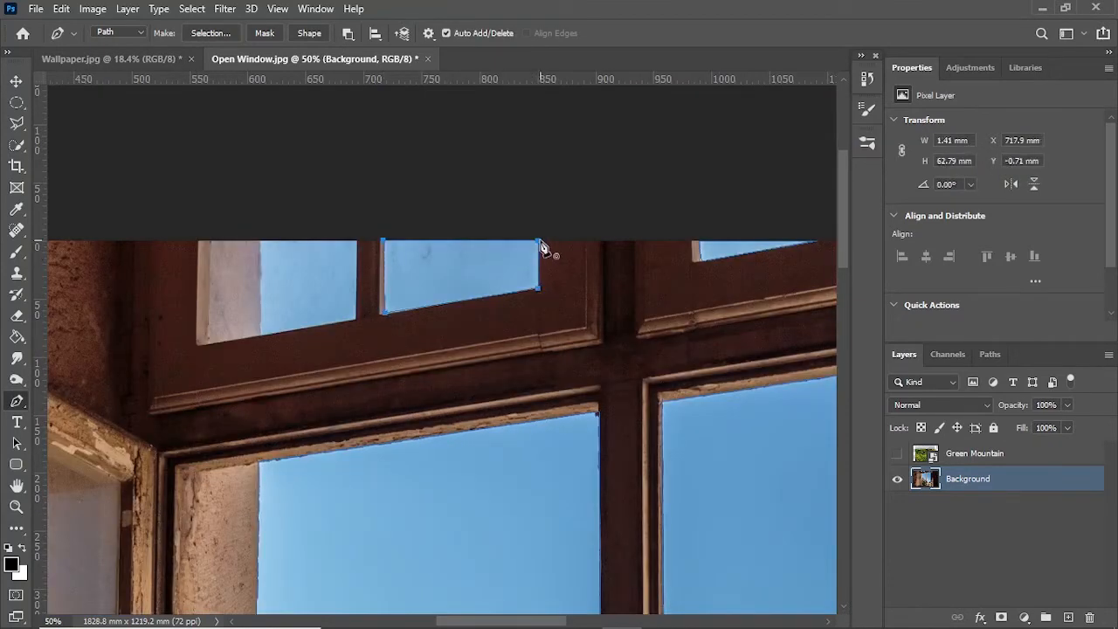
{"action": "left_click", "coordinate": [539, 241]}
Trace a closed four-point path around the sky area of the left-hand pane above the left opening.
{"action": "left_click", "coordinate": [356, 239]}
{"action": "left_click", "coordinate": [356, 318]}
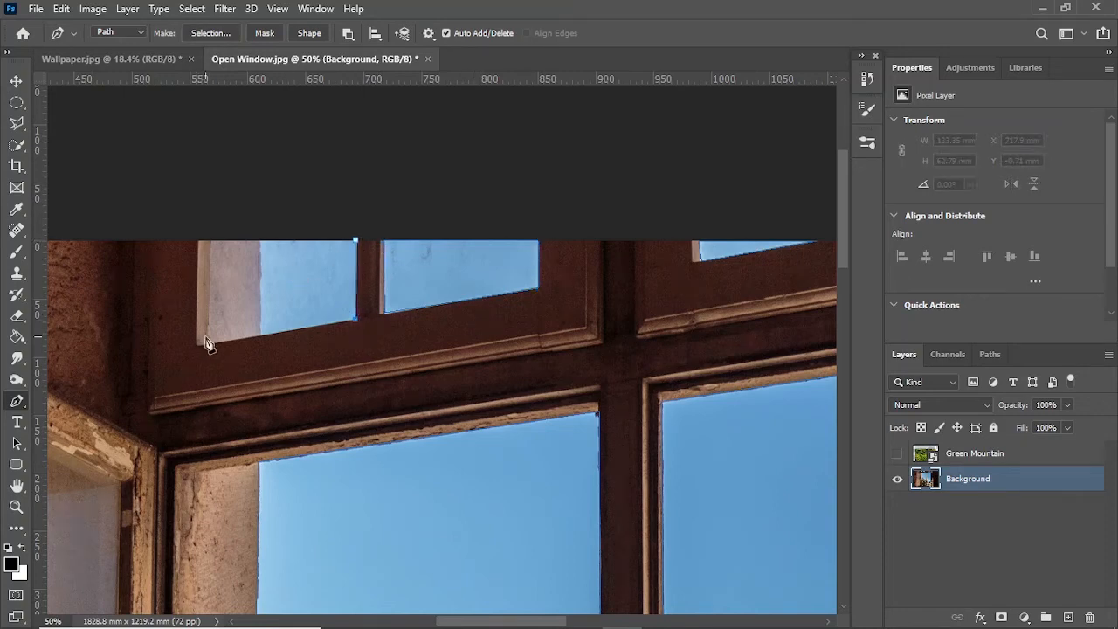
{"action": "left_click", "coordinate": [261, 334]}
{"action": "left_click", "coordinate": [260, 239]}
{"action": "left_click", "coordinate": [355, 239]}
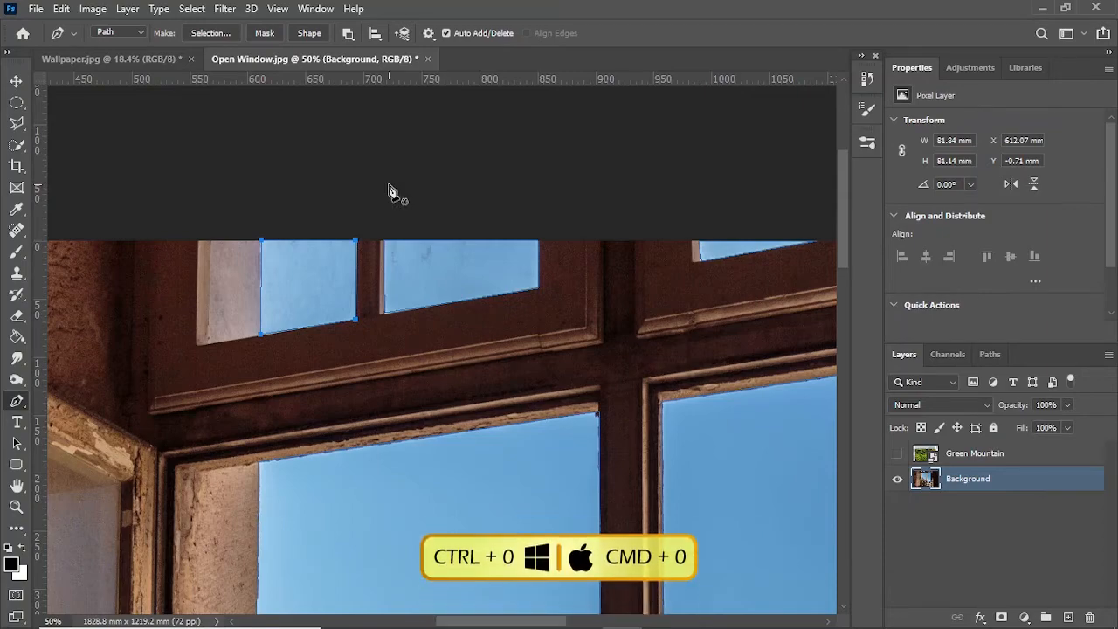
Convert the paths to an anti-aliased selection with 0 px feather, mask the window openings out of the Background layer, and deselect.
{"action": "key", "text": "ctrl+0"}
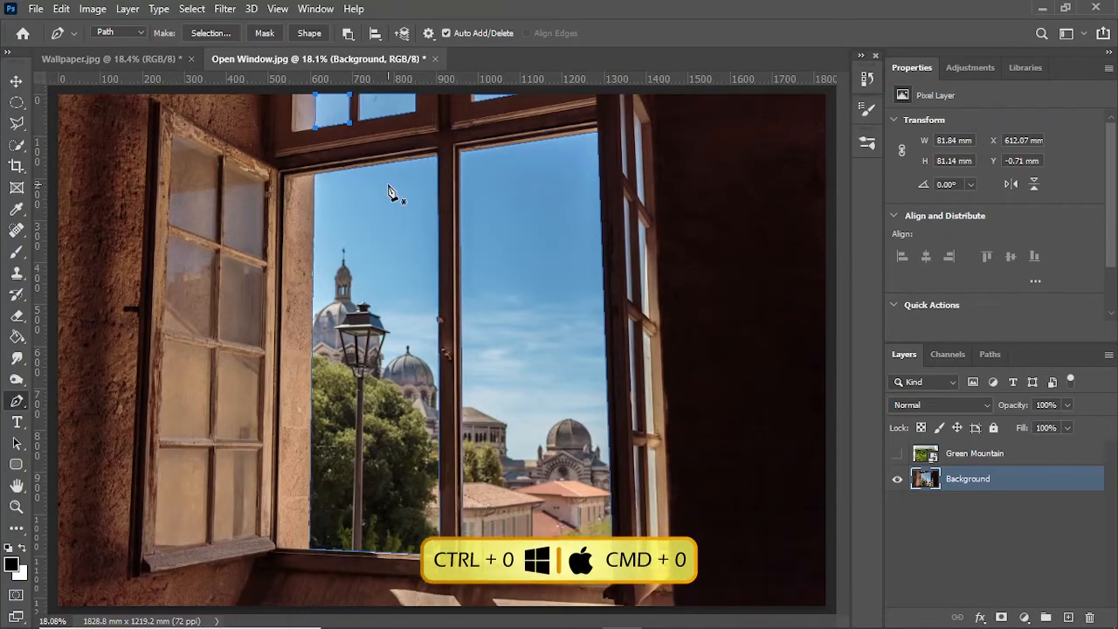
{"action": "right_click", "coordinate": [372, 221]}
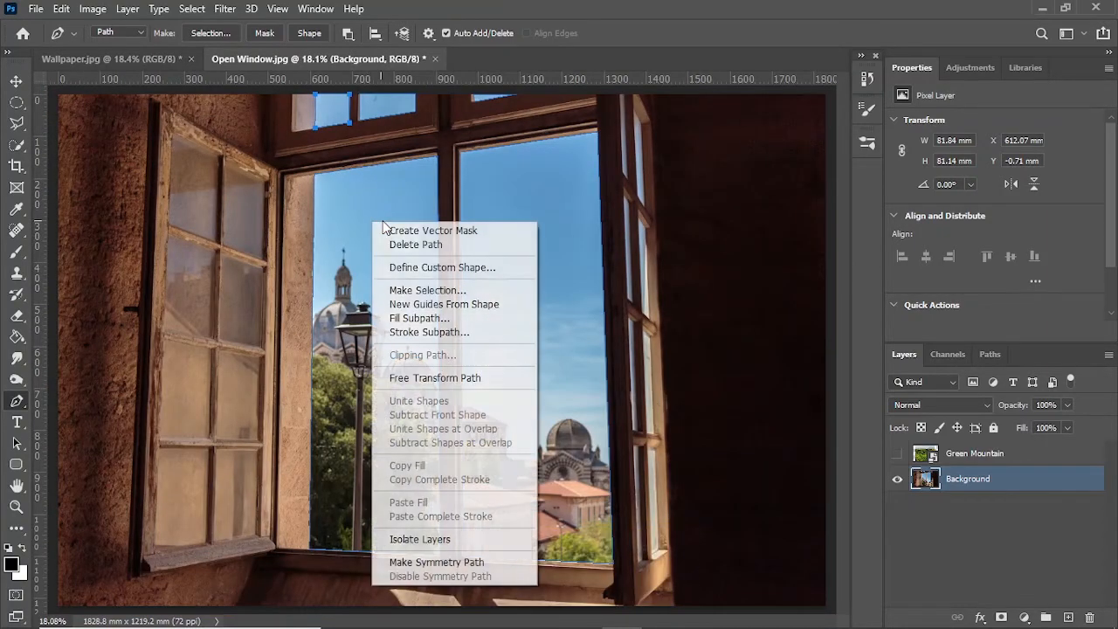
{"action": "left_click", "coordinate": [421, 289]}
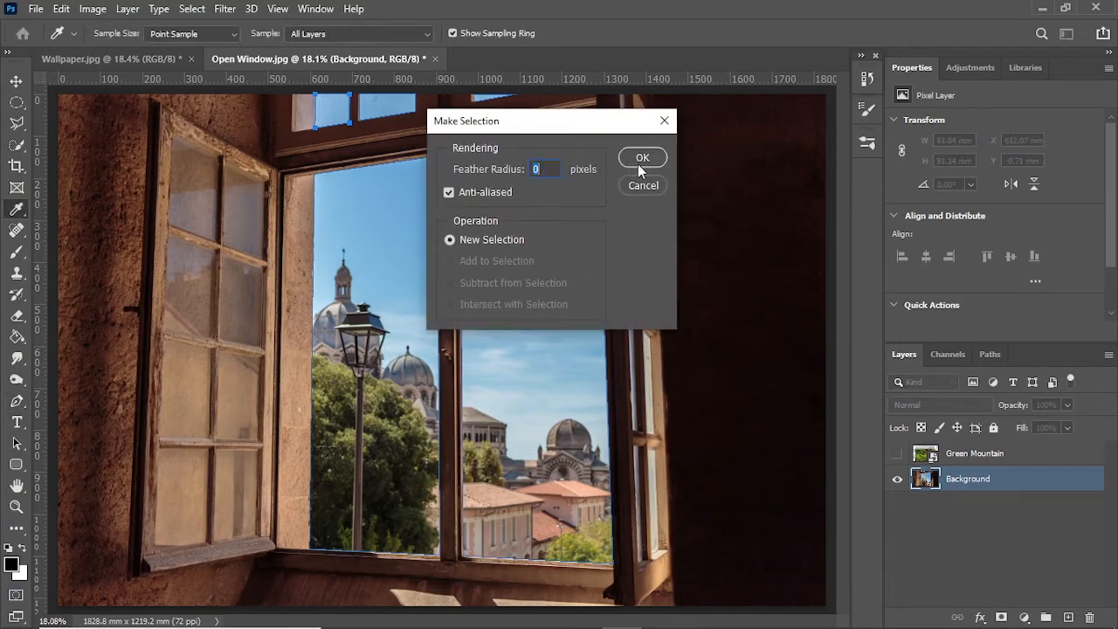
{"action": "left_click", "coordinate": [642, 159]}
{"action": "left_click", "coordinate": [268, 33]}
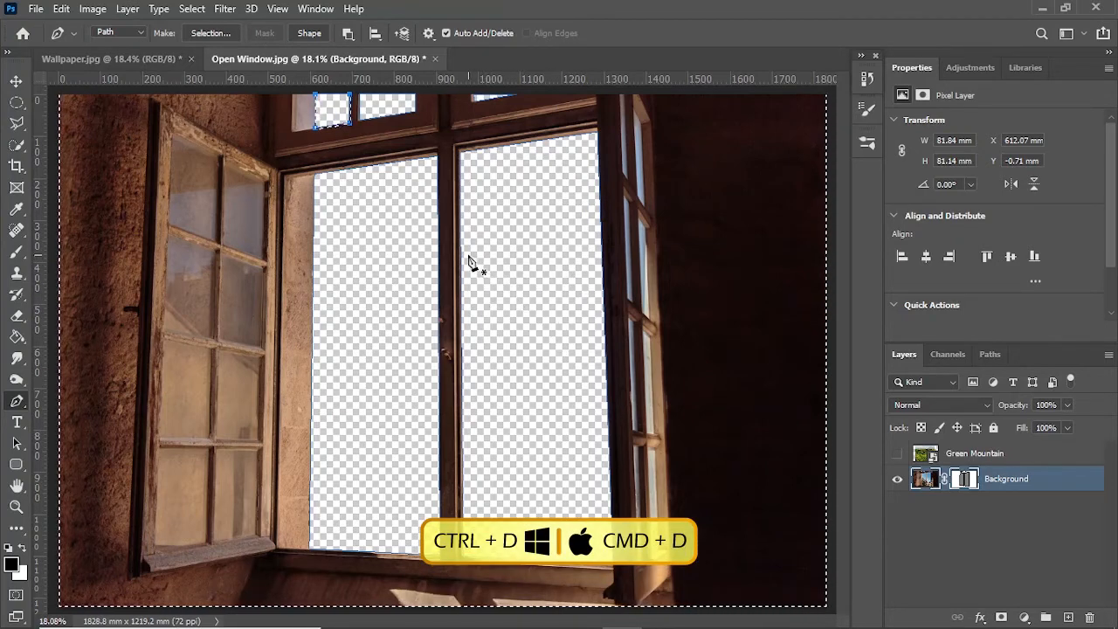
{"action": "key", "text": "ctrl+d"}
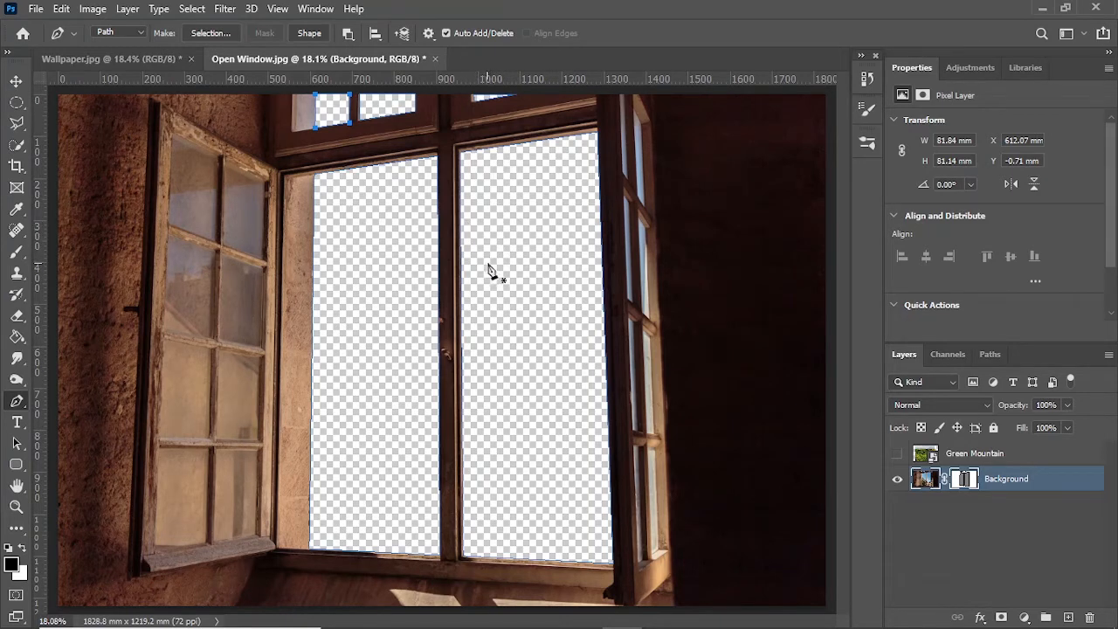
Show the Green Mountain layer and place it below the masked Background layer.
{"action": "left_click", "coordinate": [898, 455]}
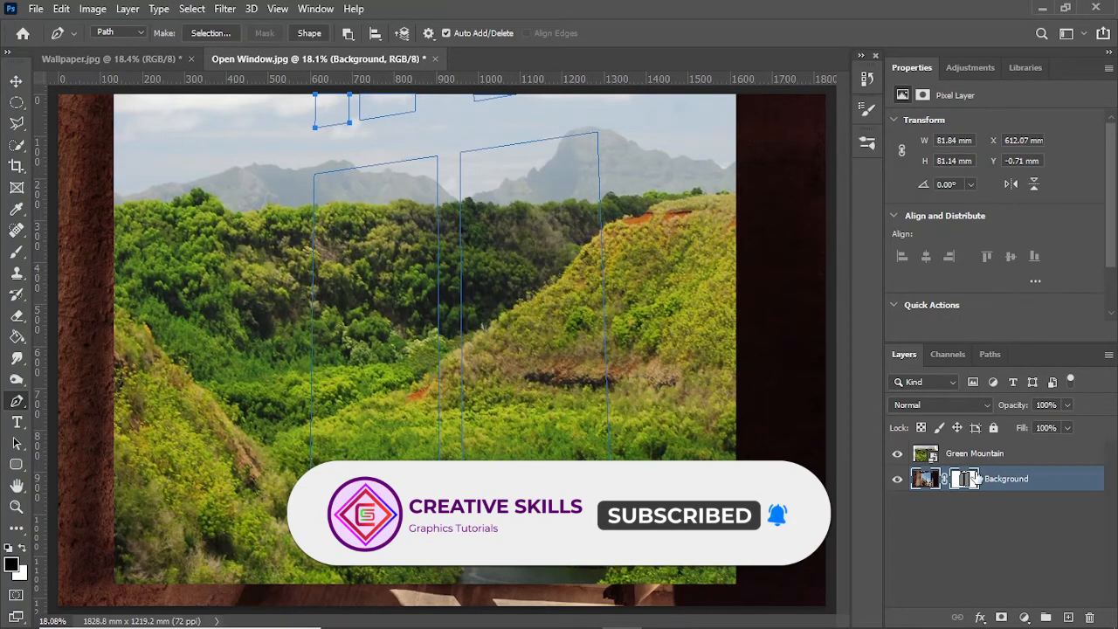
{"action": "left_click_drag", "start_coordinate": [985, 454], "coordinate": [1017, 491]}
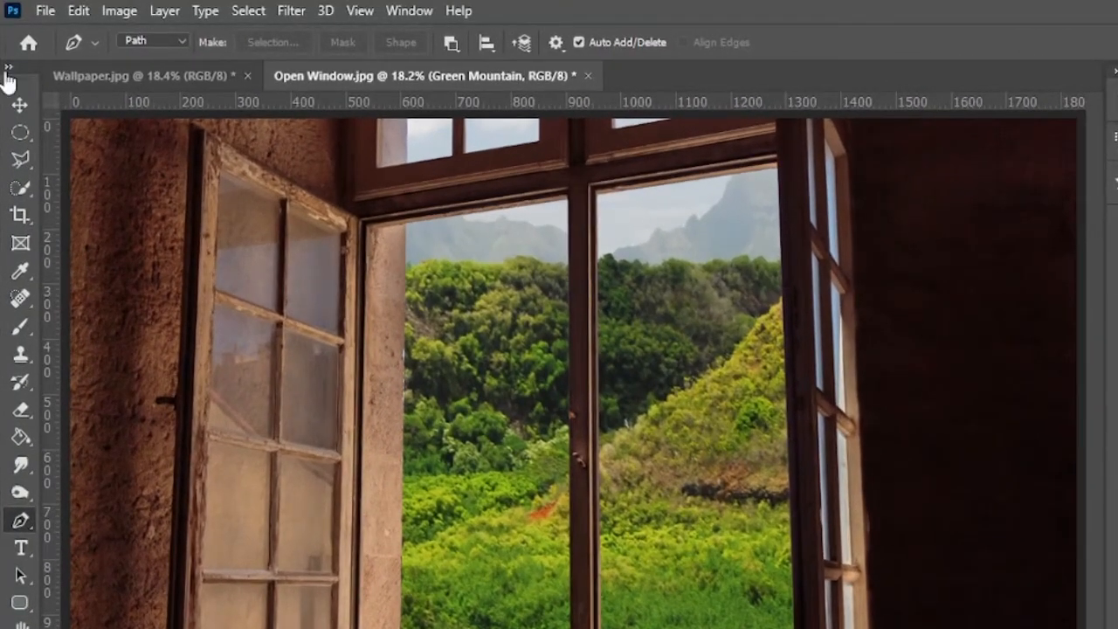
Shrink and distort the Green Mountain picture by pulling its four corners inward behind the window openings, and apply the transform.
{"action": "left_click", "coordinate": [20, 105]}
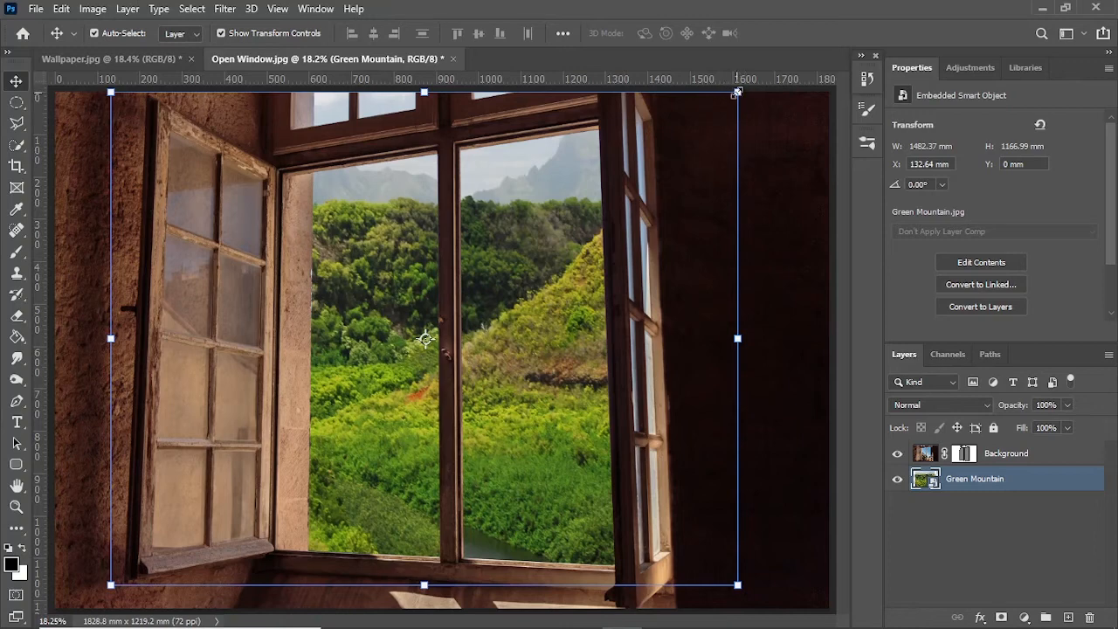
{"action": "mouse_move", "coordinate": [736, 91]}
{"action": "left_mouse_down"}
{"action": "mouse_move", "coordinate": [724, 102]}
{"action": "mouse_move", "coordinate": [722, 92]}
{"action": "left_mouse_up"}
{"action": "key", "text": "ctrl"}
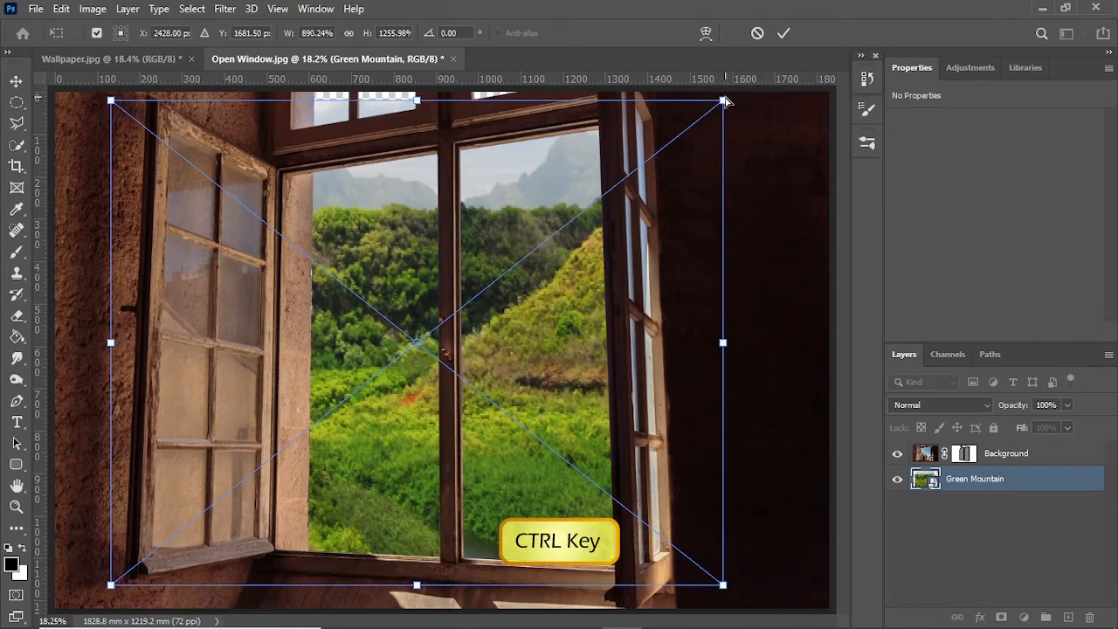
{"action": "left_click_drag", "start_coordinate": [725, 101], "coordinate": [669, 98]}
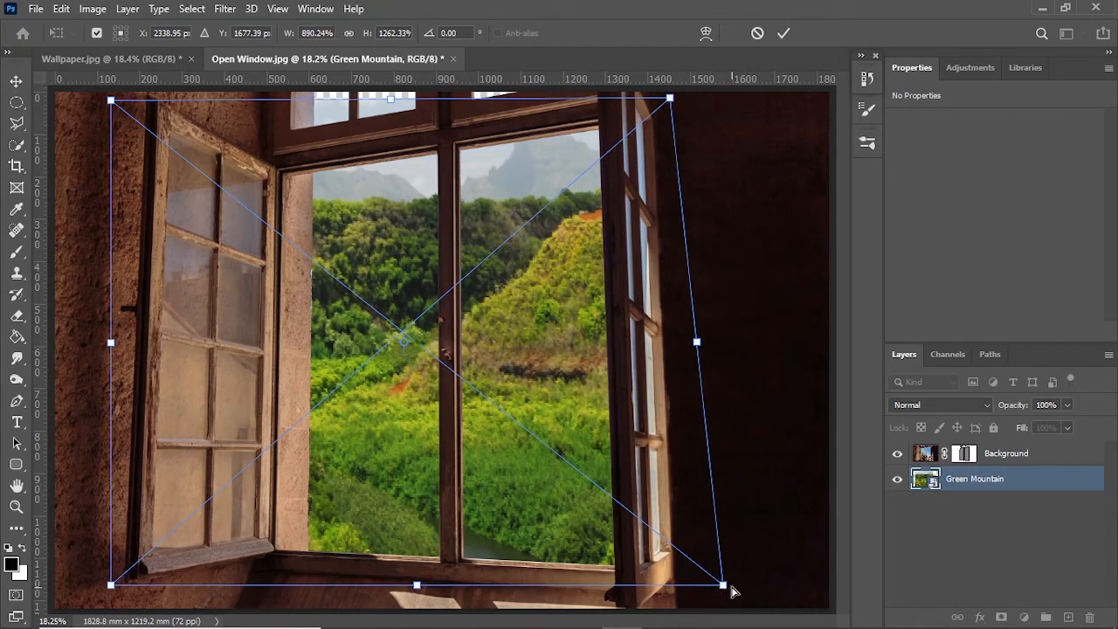
{"action": "left_click_drag", "start_coordinate": [723, 590], "coordinate": [672, 582]}
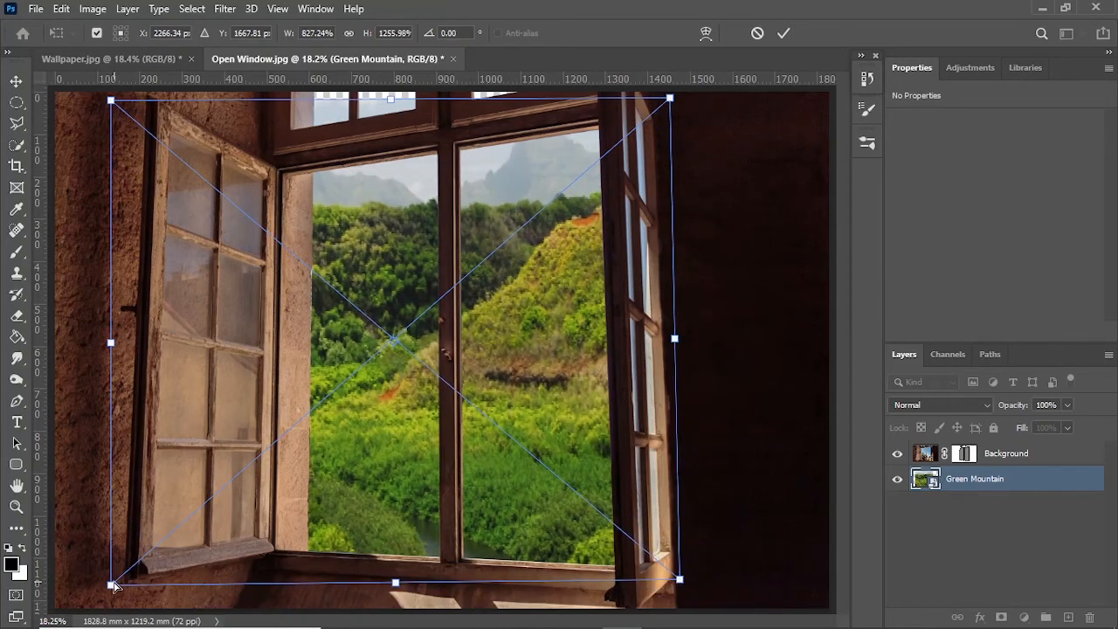
{"action": "left_click_drag", "start_coordinate": [112, 584], "coordinate": [165, 578]}
{"action": "left_click_drag", "start_coordinate": [111, 101], "coordinate": [199, 81]}
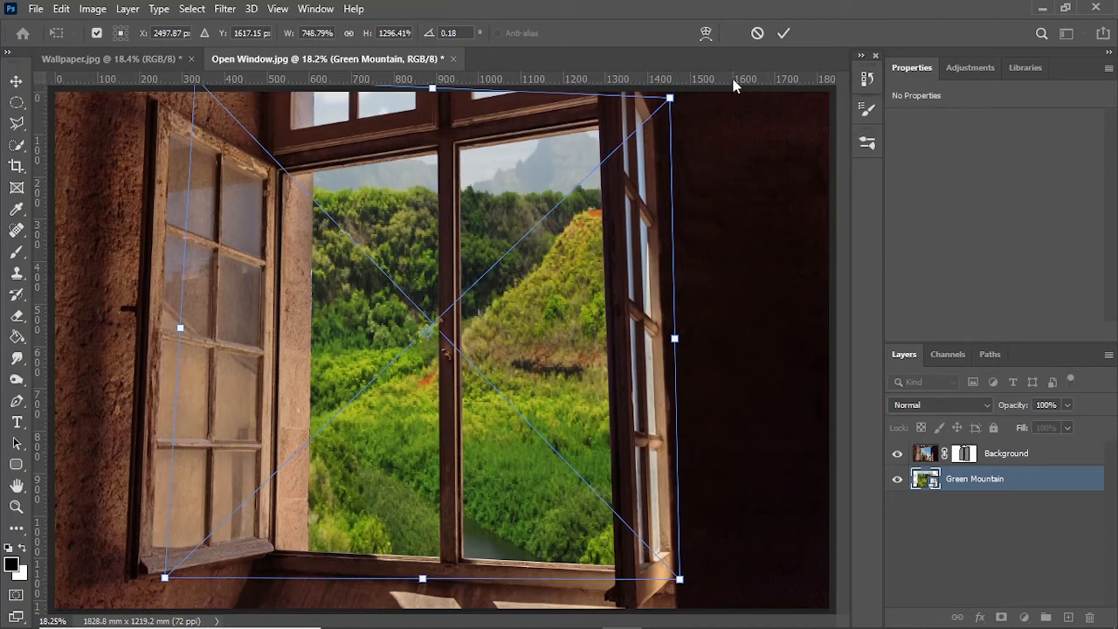
{"action": "left_click", "coordinate": [775, 39]}
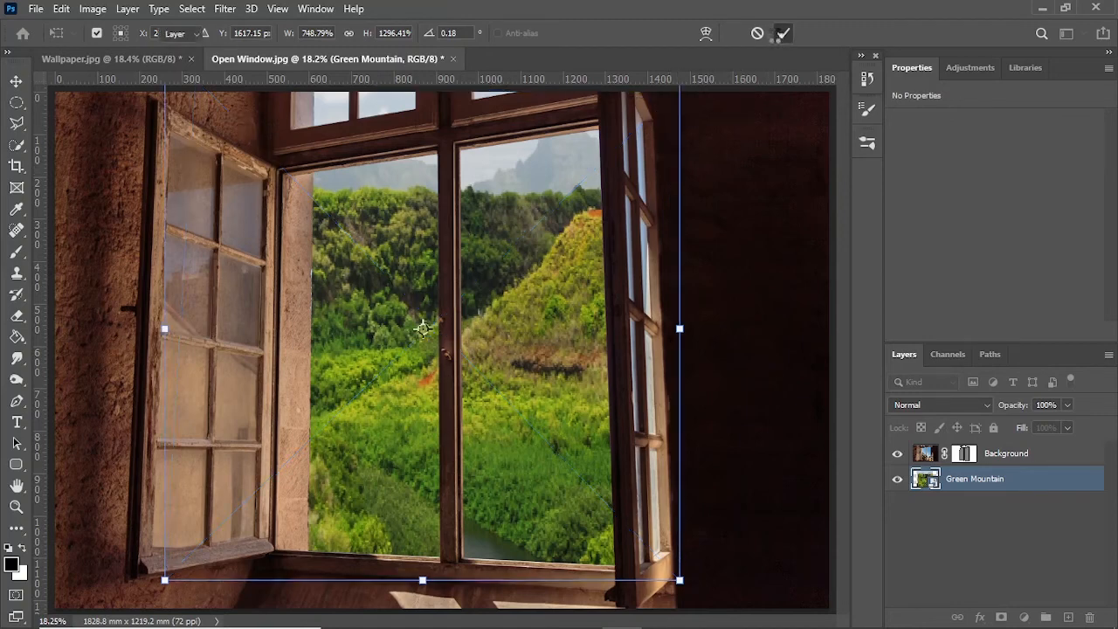